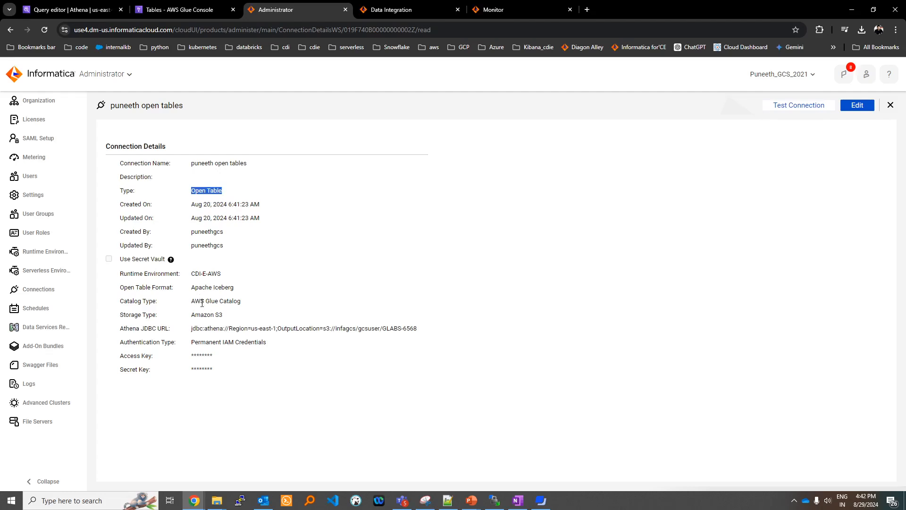
# Examine the Open Table connection's catalog type, Athena JDBC output location and credential fields, and test the connection
pyautogui.moveTo(195, 300); pyautogui.dragTo(237, 298)
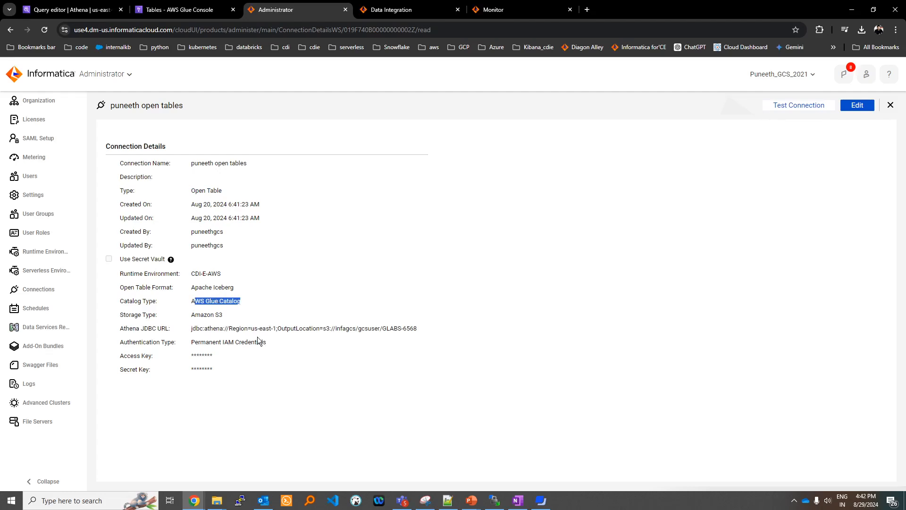
pyautogui.moveTo(248, 329); pyautogui.dragTo(422, 332)
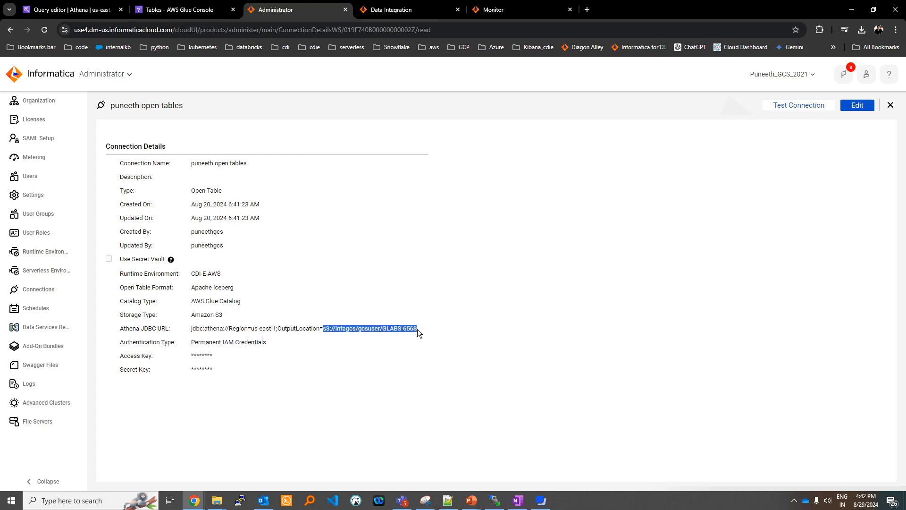
pyautogui.click(197, 367)
pyautogui.moveTo(198, 369); pyautogui.dragTo(200, 369)
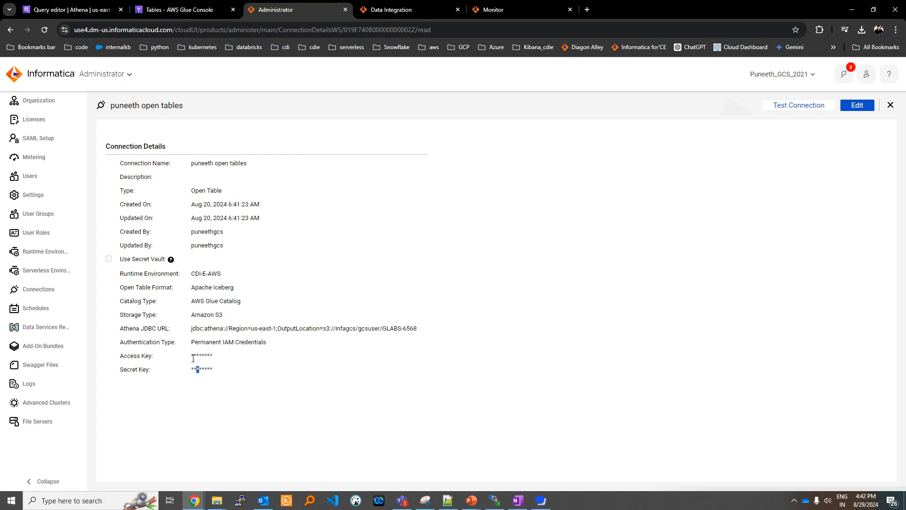
pyautogui.moveTo(191, 356); pyautogui.dragTo(220, 368)
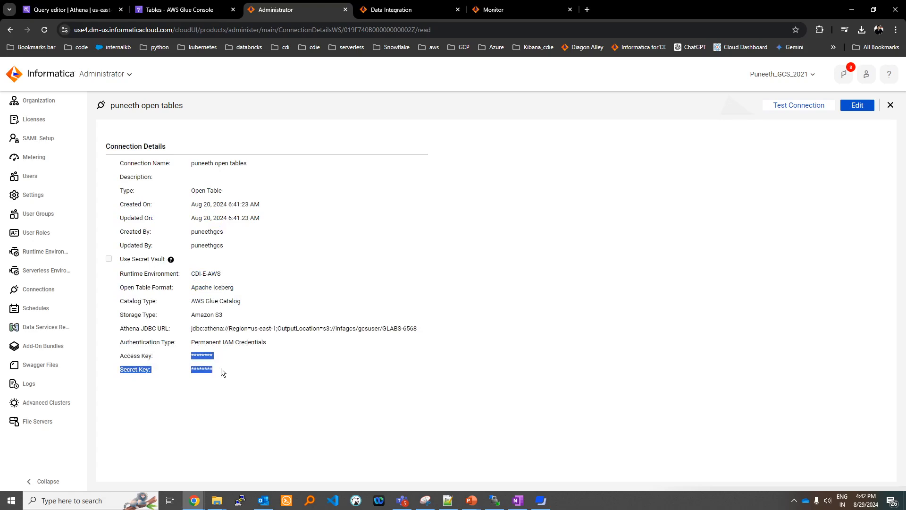
pyautogui.click(787, 109)
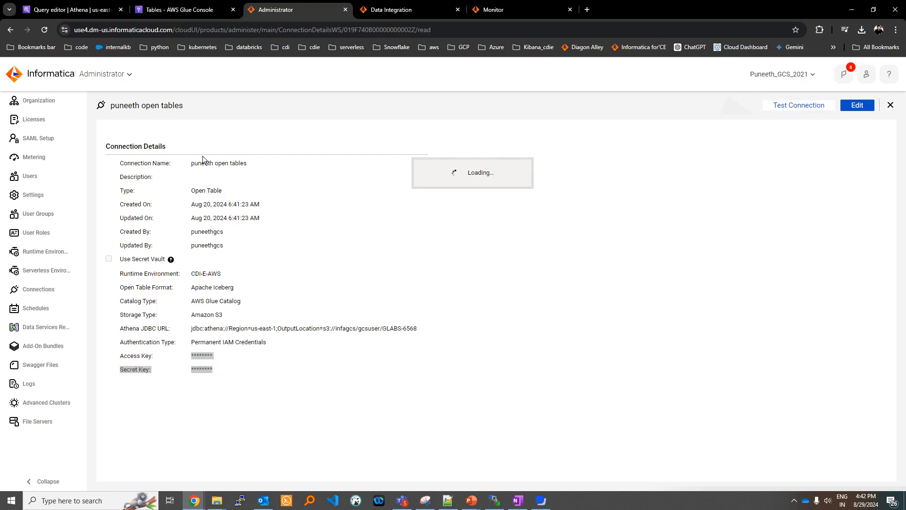
# Check in the CDI-E-AWS runtime environment's connector settings whether the Open Table connector is enabled
pyautogui.click(52, 256)
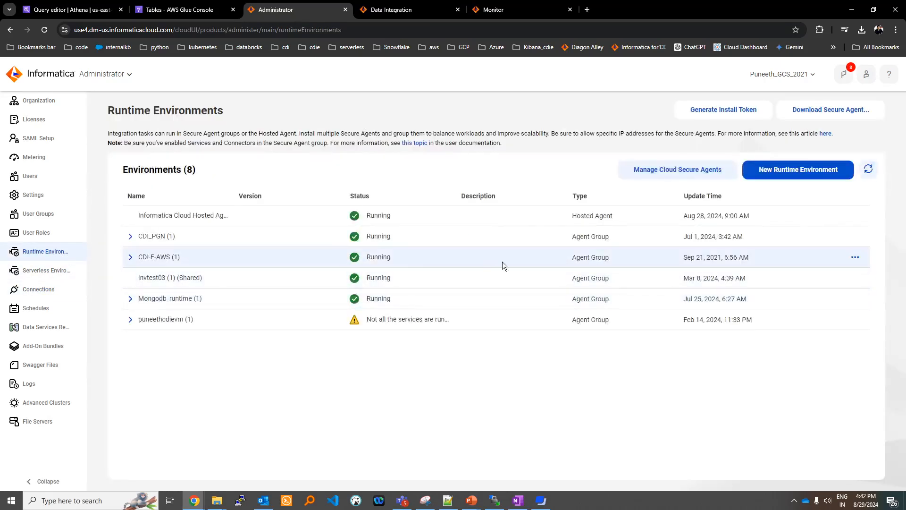
pyautogui.click(855, 257)
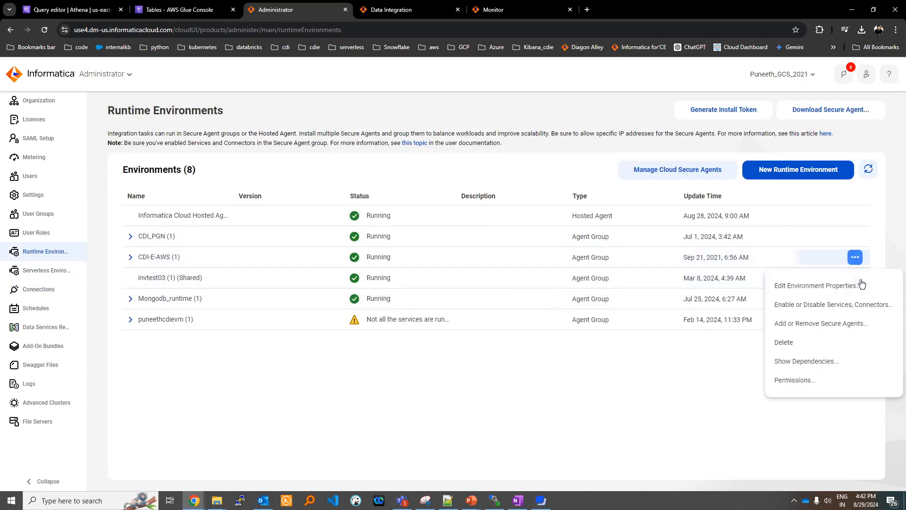
pyautogui.click(824, 305)
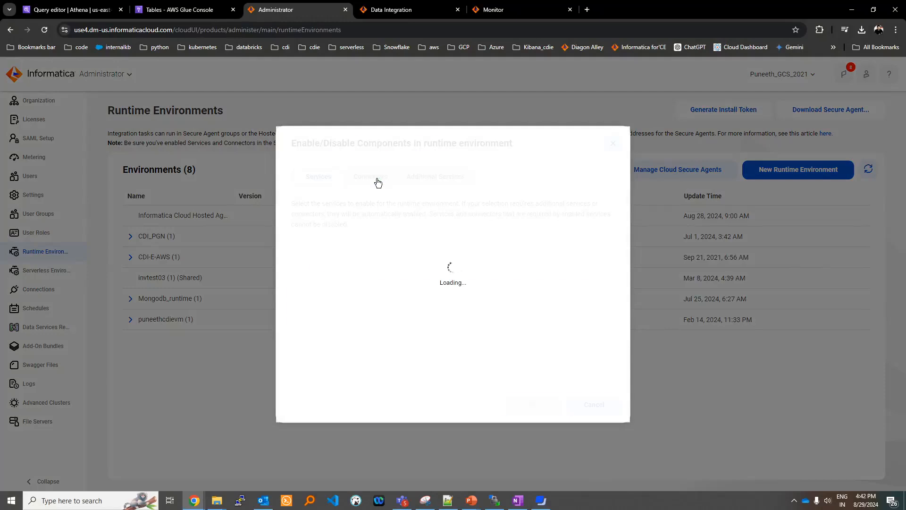
pyautogui.click(376, 182)
pyautogui.click(573, 251)
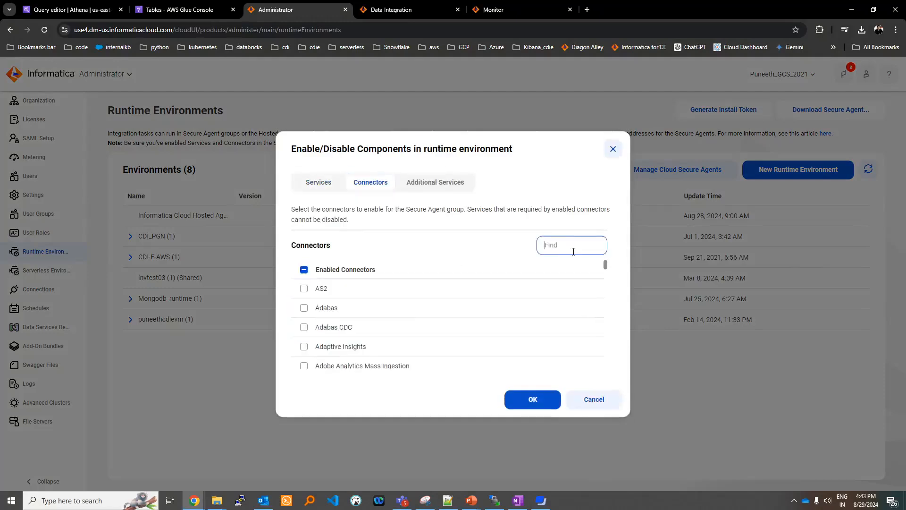
pyautogui.write('ope')
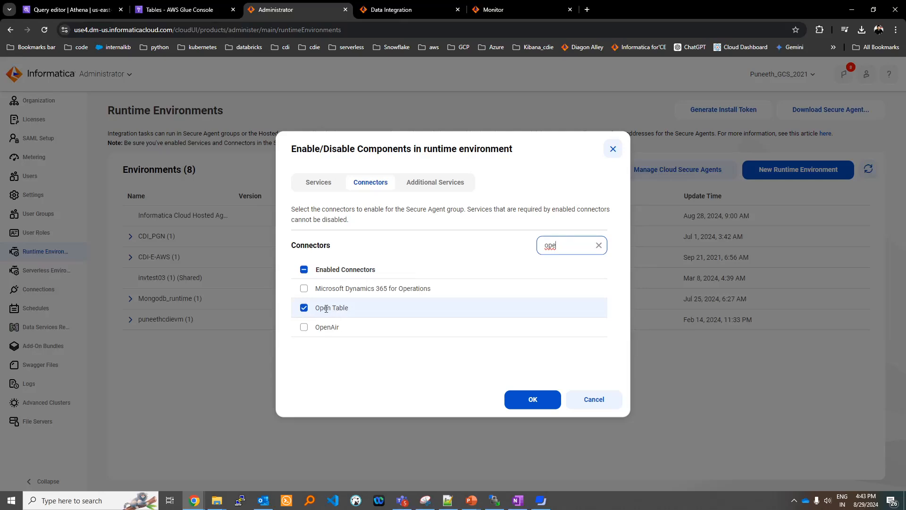
pyautogui.moveTo(320, 307); pyautogui.dragTo(348, 312)
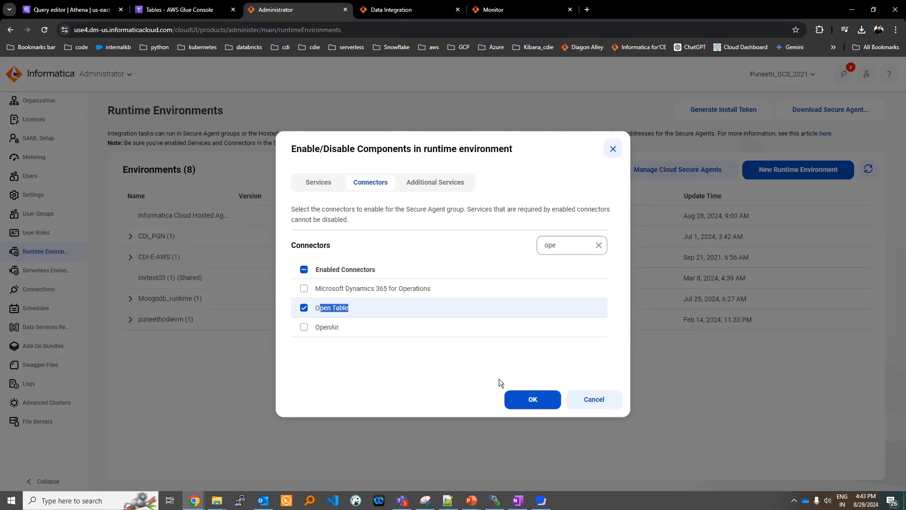
pyautogui.click(609, 151)
# Reopen the details of the existing Open Table connection from the list of connections
pyautogui.click(69, 295)
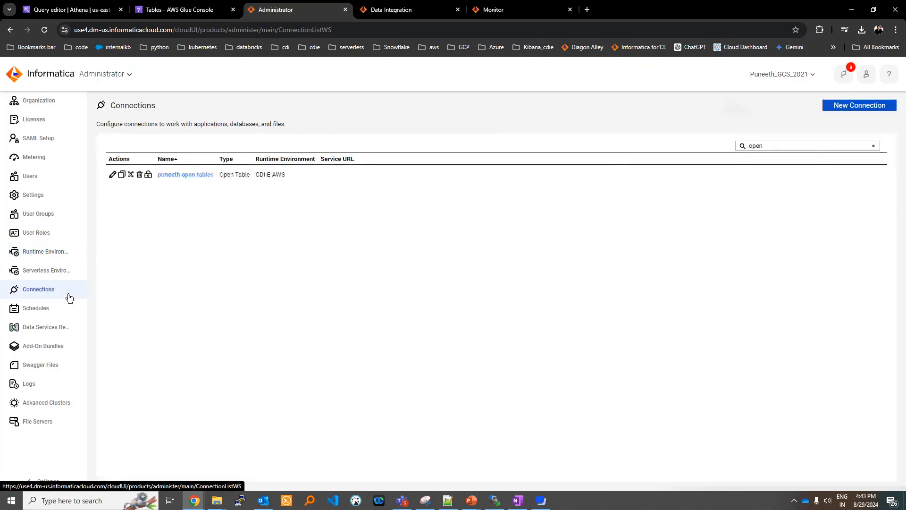
pyautogui.moveTo(251, 175); pyautogui.dragTo(220, 175)
pyautogui.click(190, 175)
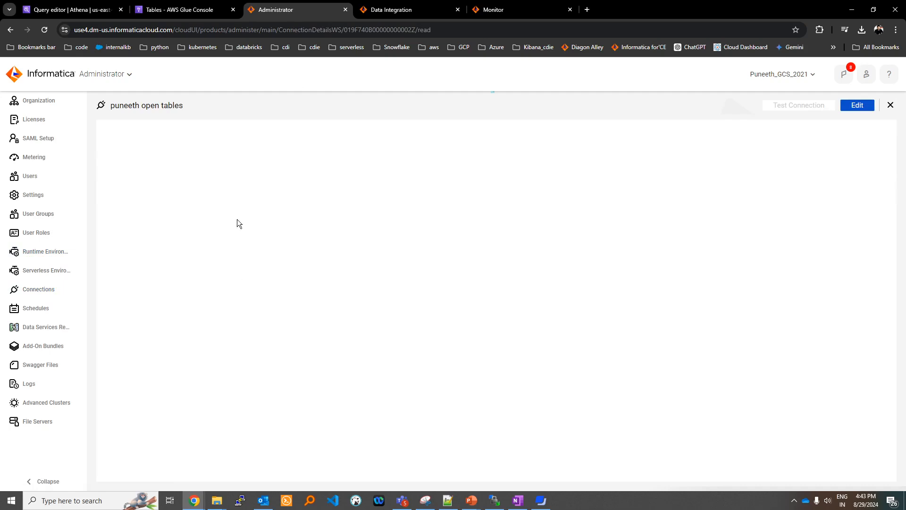
# Switch to the AWS Glue console and start a new table named demo11 in the gcs_test database
pyautogui.click(196, 9)
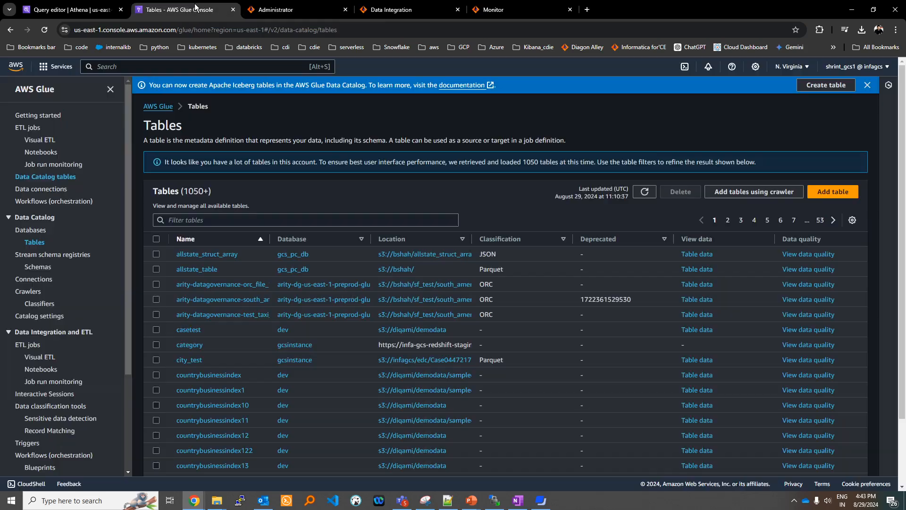
pyautogui.click(832, 191)
pyautogui.click(392, 172)
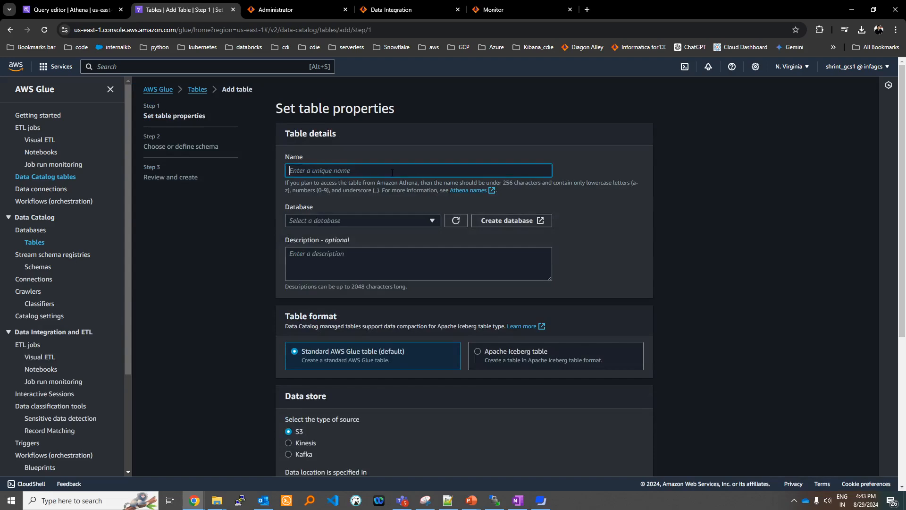
pyautogui.write('demo11')
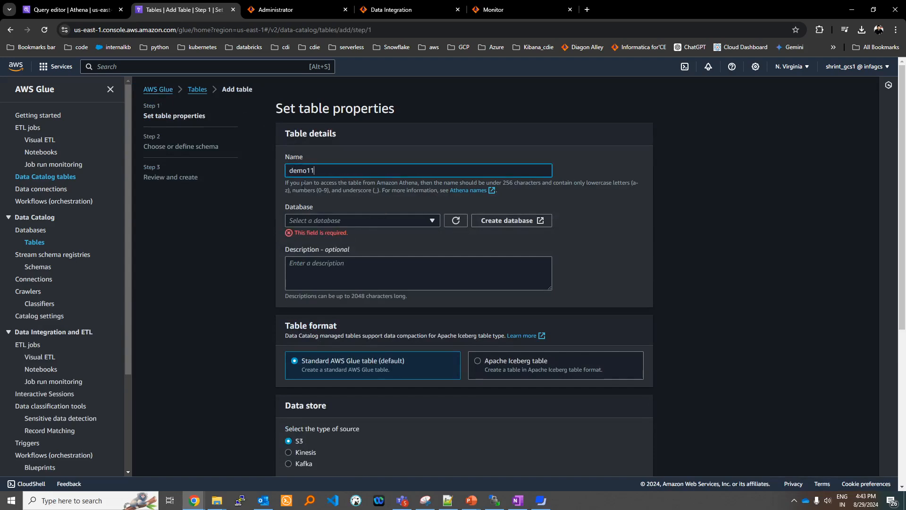
pyautogui.click(294, 223)
pyautogui.click(306, 394)
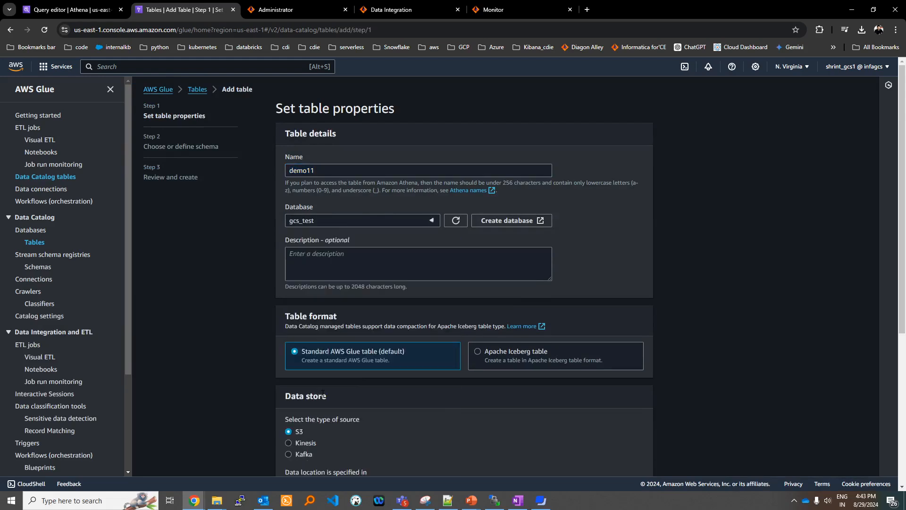
pyautogui.scroll(-4, 412, 279)
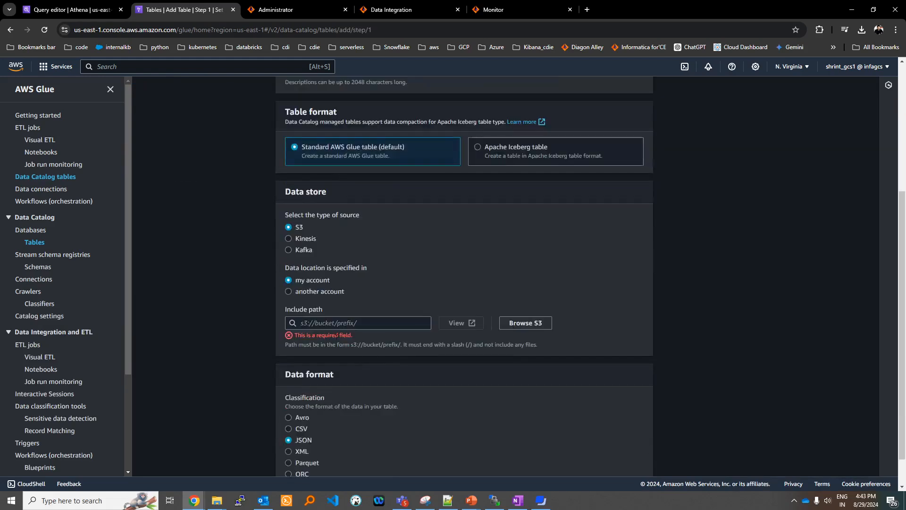
pyautogui.scroll(-1, 305, 321)
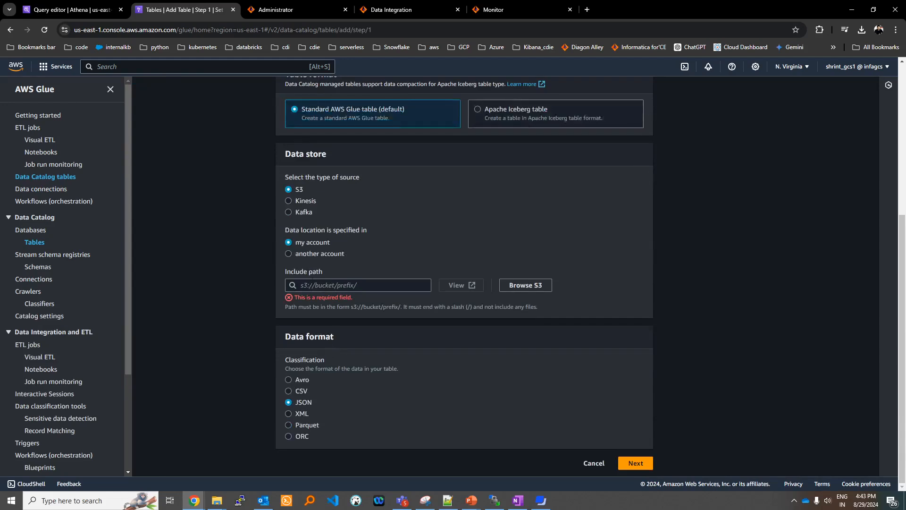
pyautogui.click(318, 283)
pyautogui.hotkey('ctrl', 'v')
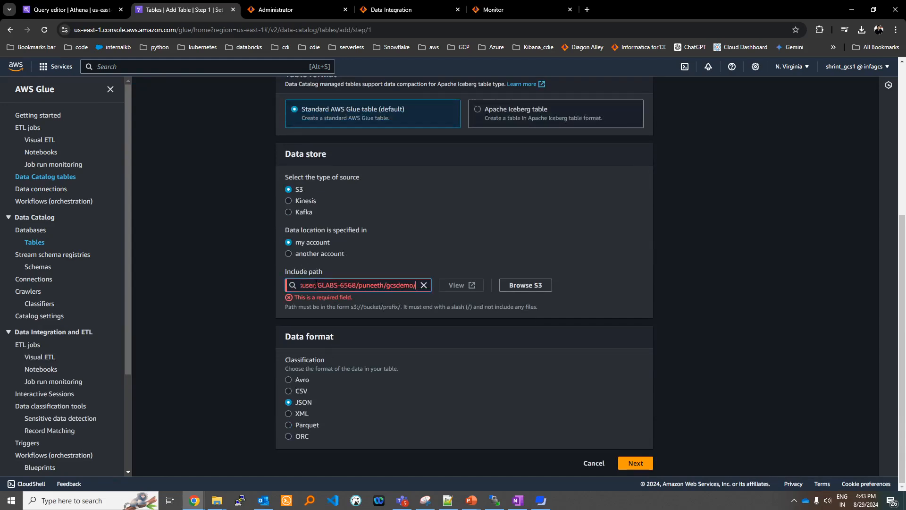
pyautogui.moveTo(318, 285); pyautogui.dragTo(298, 285)
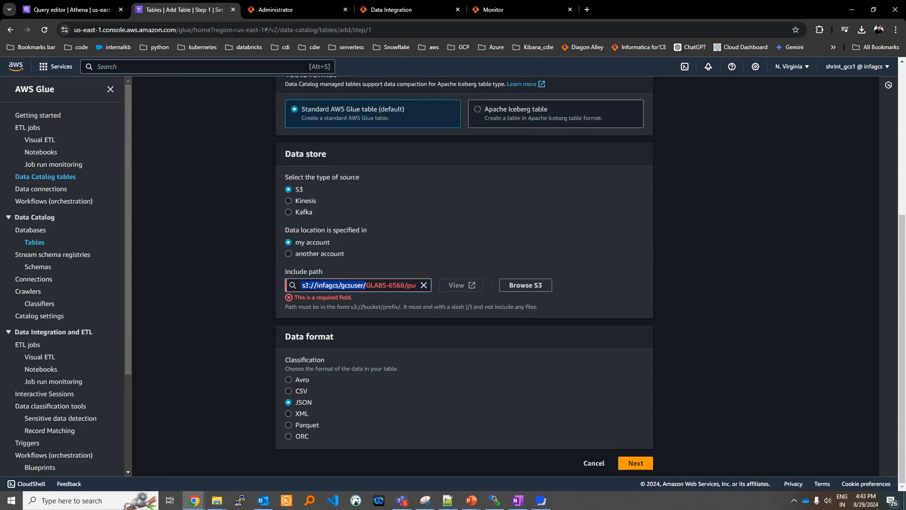
pyautogui.click(301, 285)
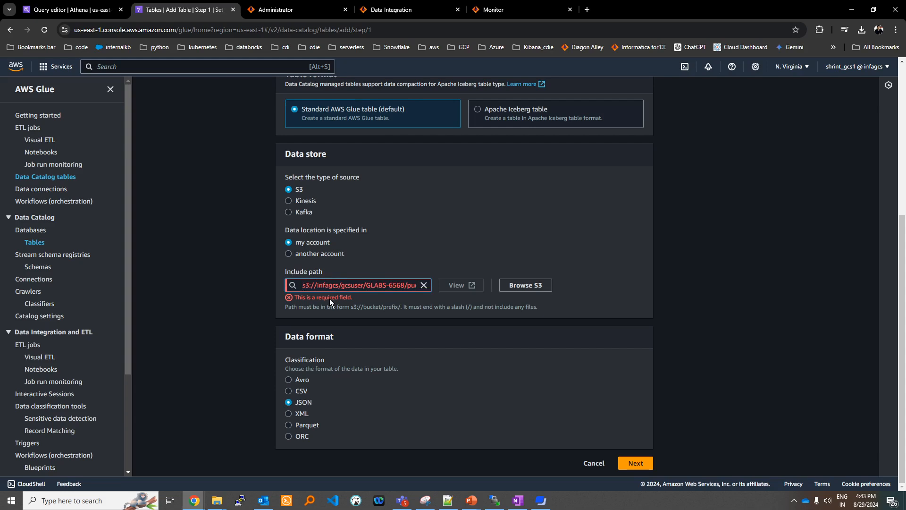
pyautogui.click(637, 464)
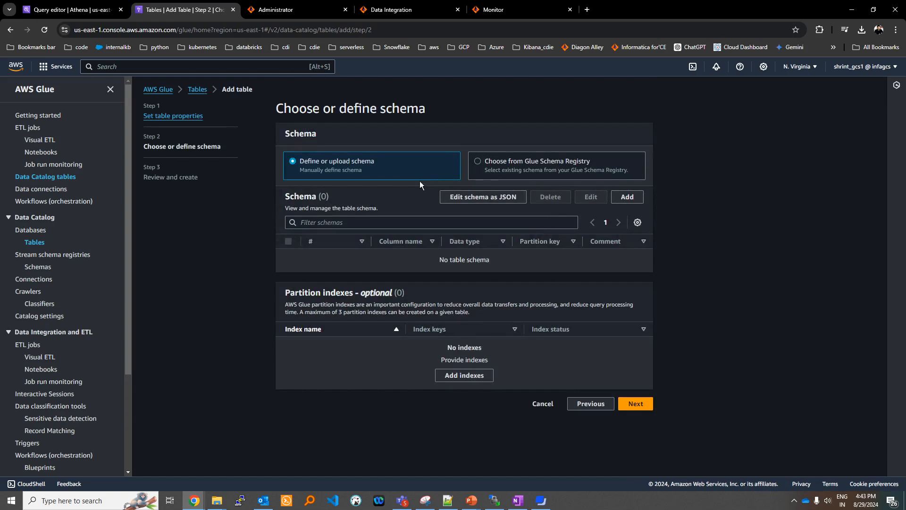
pyautogui.click(571, 404)
# Set the table format to Apache Iceberg, use the copied S3 path ending in gcsdemo/ as table location, and continue to the schema
pyautogui.click(503, 357)
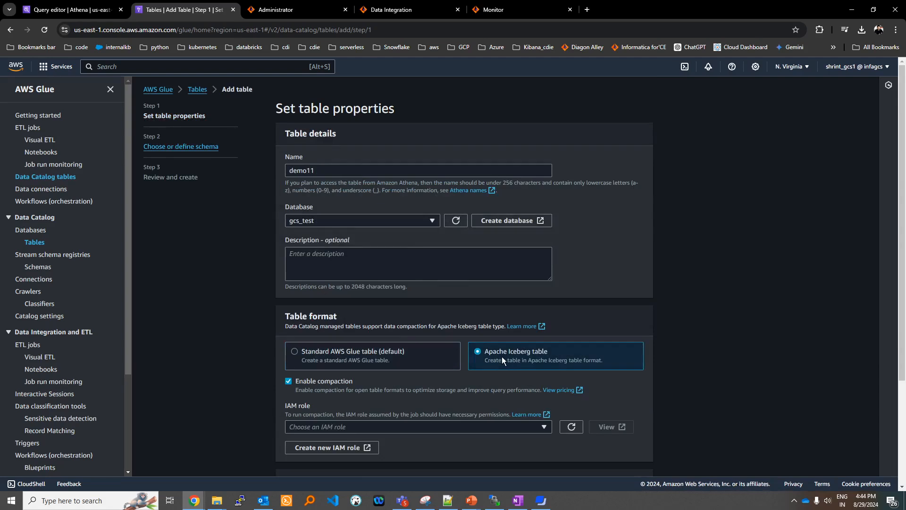
pyautogui.scroll(-3, 472, 380)
pyautogui.click(359, 425)
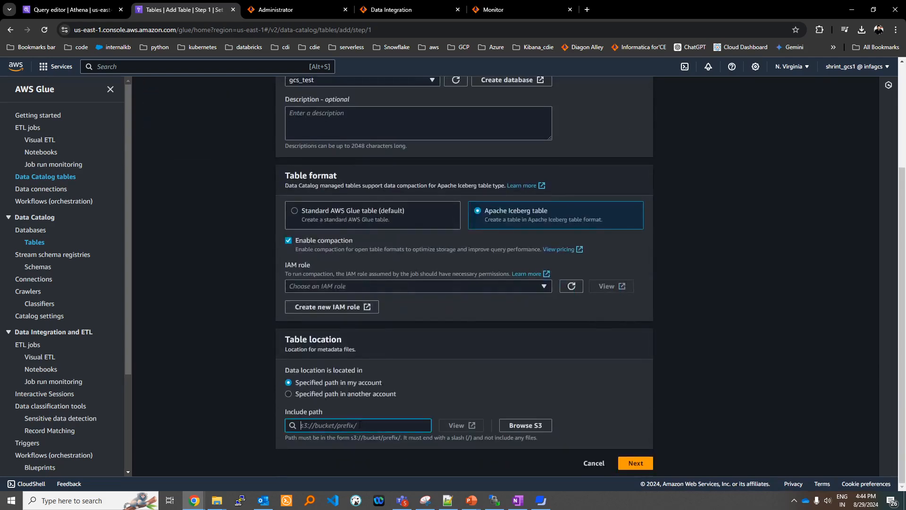
pyautogui.hotkey('ctrl', 'v')
pyautogui.moveTo(355, 426); pyautogui.dragTo(300, 431)
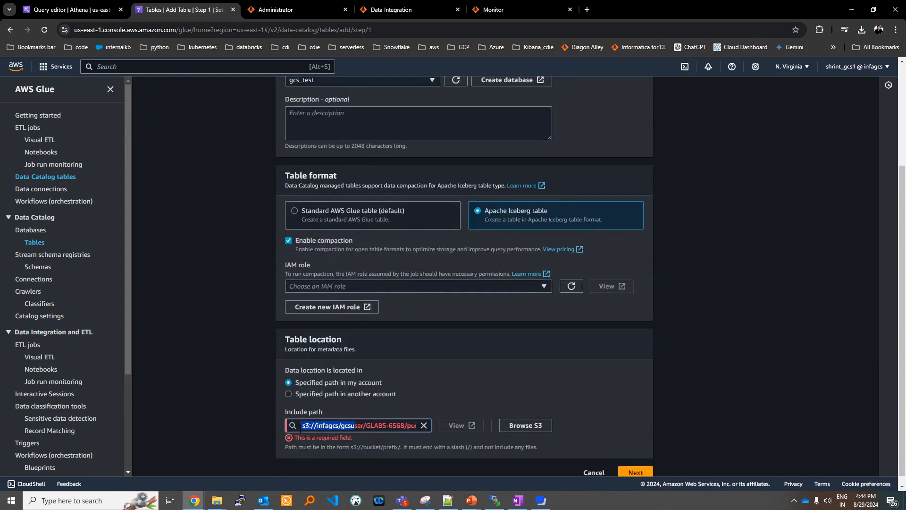
pyautogui.click(302, 427)
pyautogui.press('BackSpace')
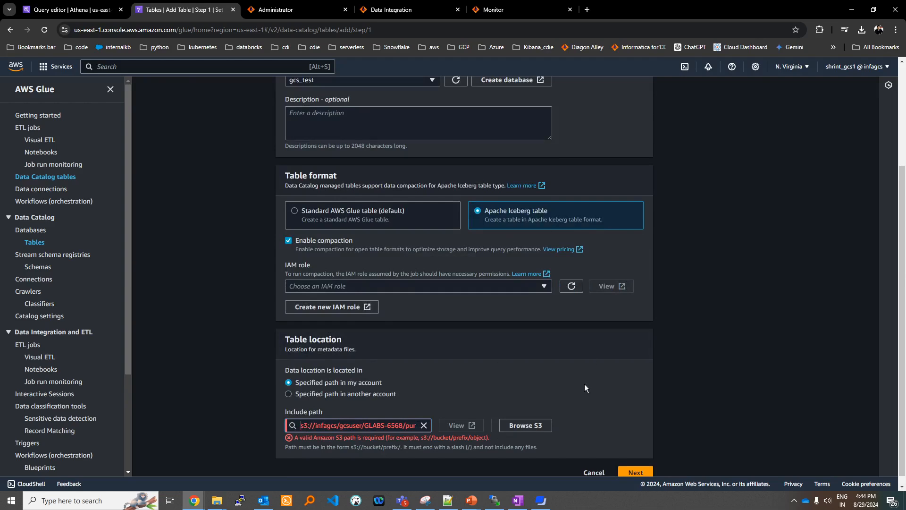
pyautogui.click(639, 466)
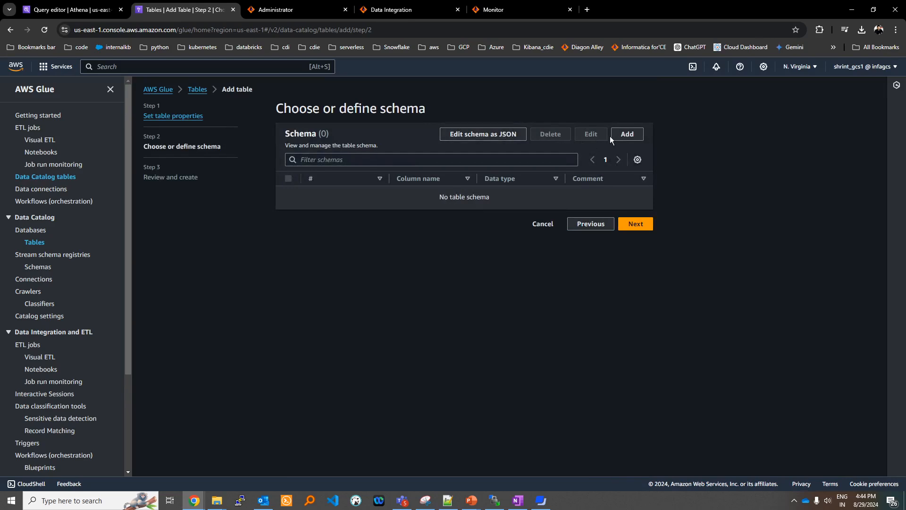
# Add a first schema column called name with the string data type
pyautogui.click(622, 134)
pyautogui.click(411, 239)
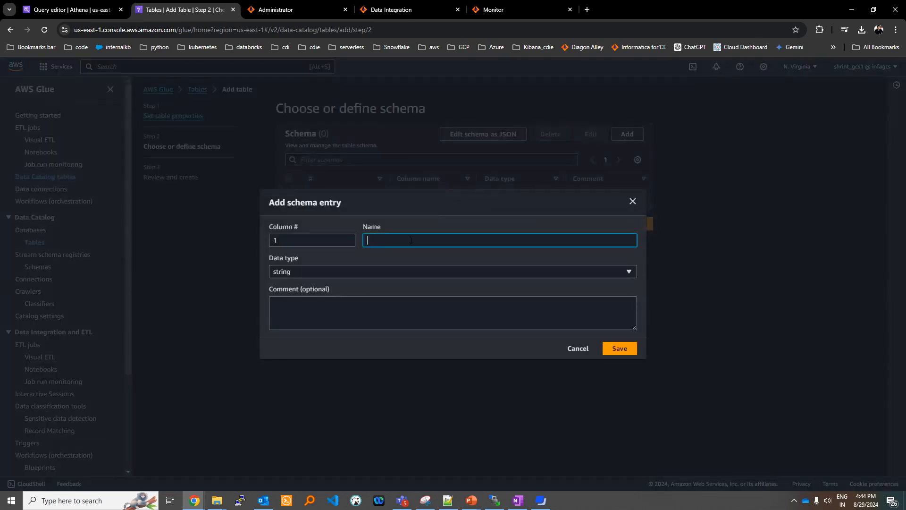
pyautogui.write('name')
pyautogui.click(620, 348)
# Add a second string column called area to the schema and create the table
pyautogui.click(625, 135)
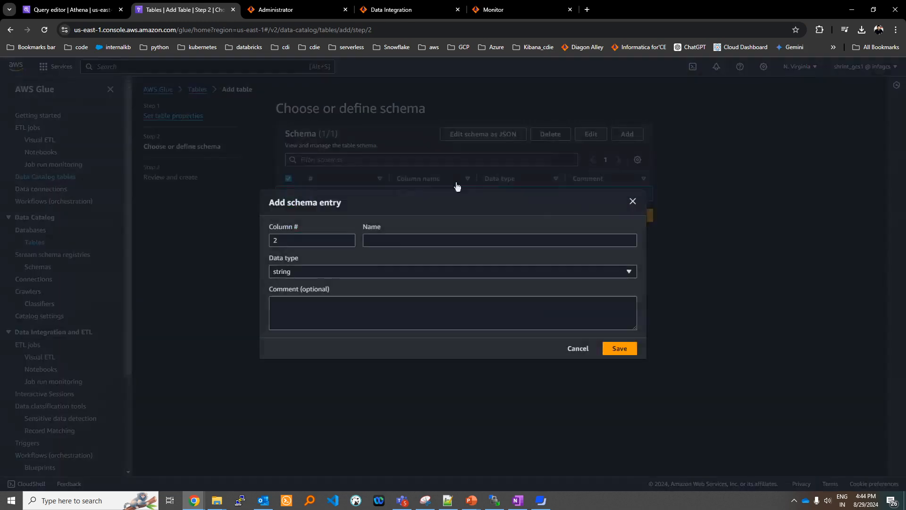
pyautogui.click(375, 241)
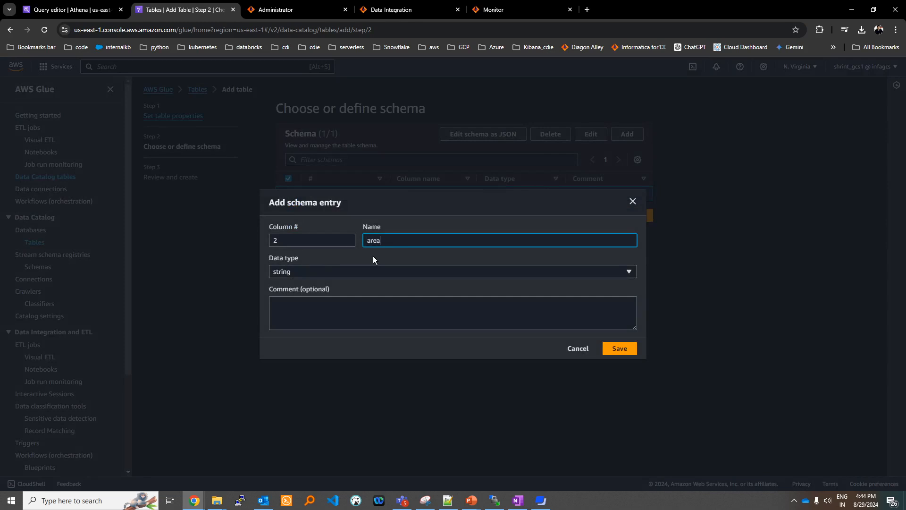
pyautogui.write('area')
pyautogui.click(619, 350)
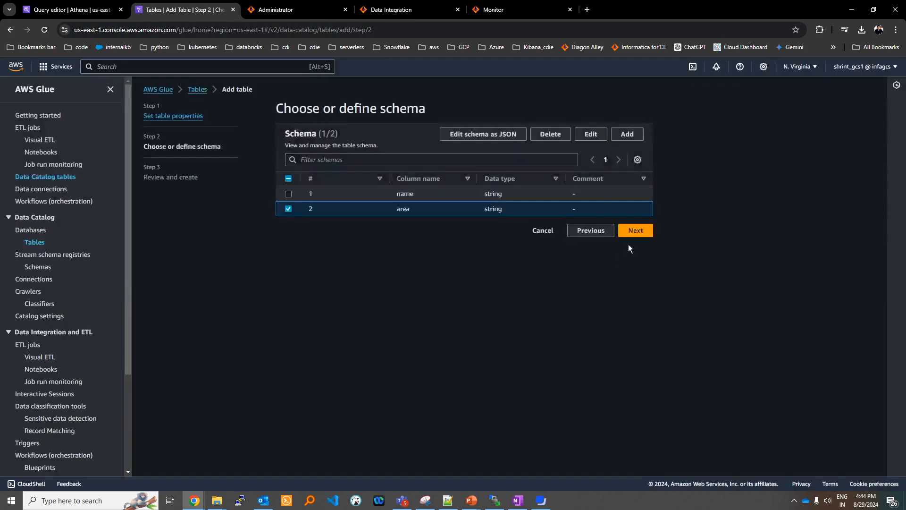
pyautogui.click(638, 232)
pyautogui.click(630, 415)
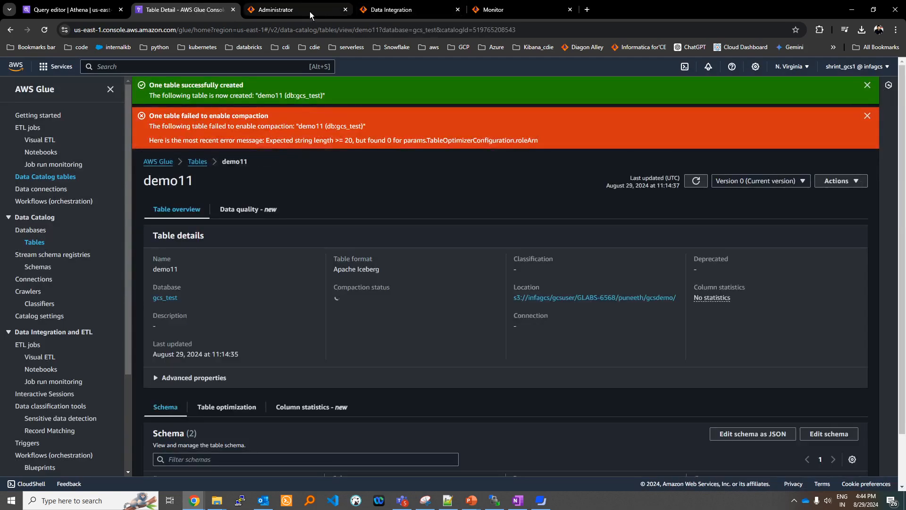
# In the Athena query editor, write select * from gcs_test.demo11; on the empty line 43, checking the table name in AWS Glue
pyautogui.click(75, 10)
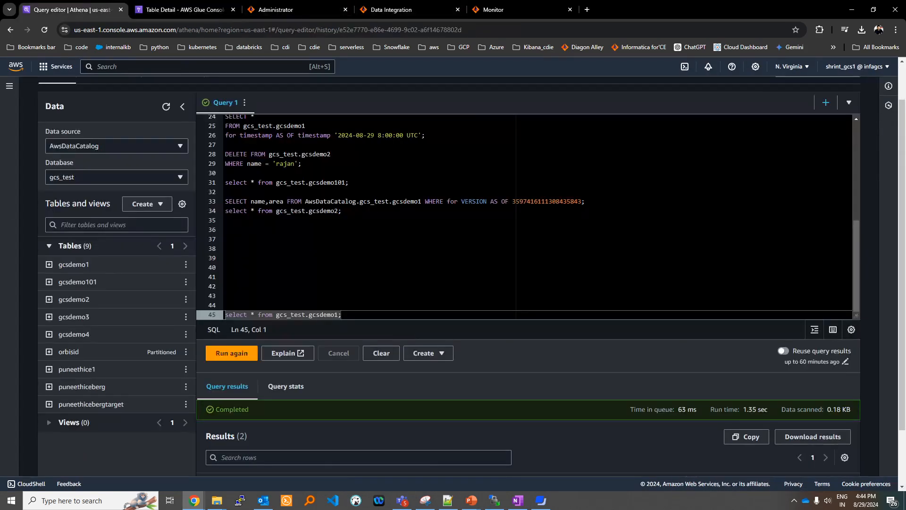
pyautogui.click(226, 249)
pyautogui.click(343, 314)
pyautogui.click(227, 296)
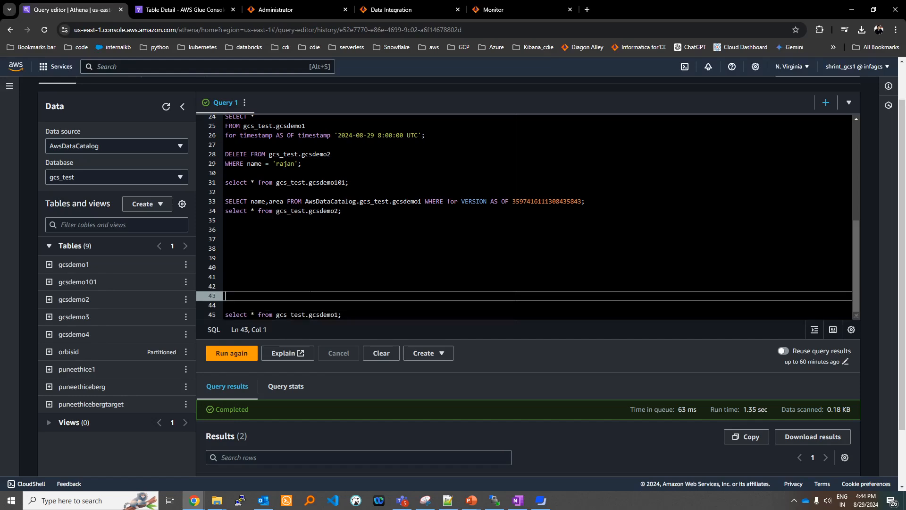
pyautogui.write('select ')
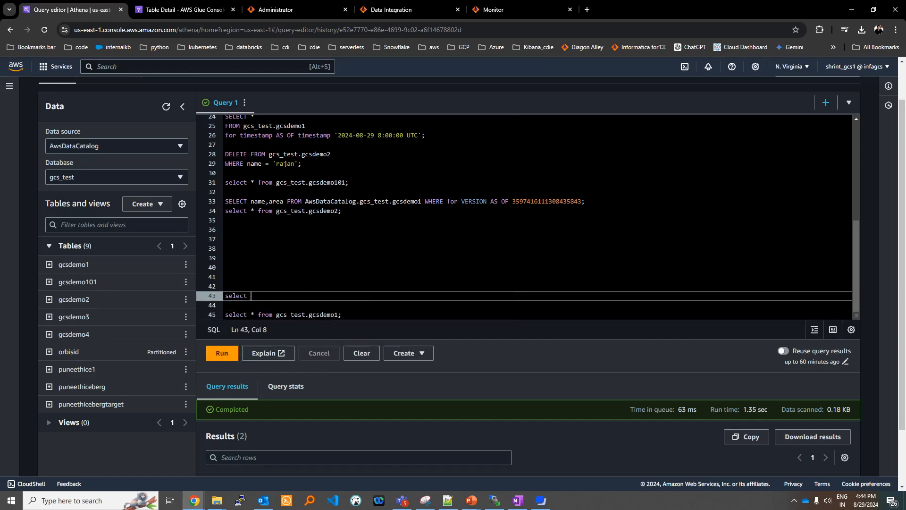
pyautogui.write('* from g')
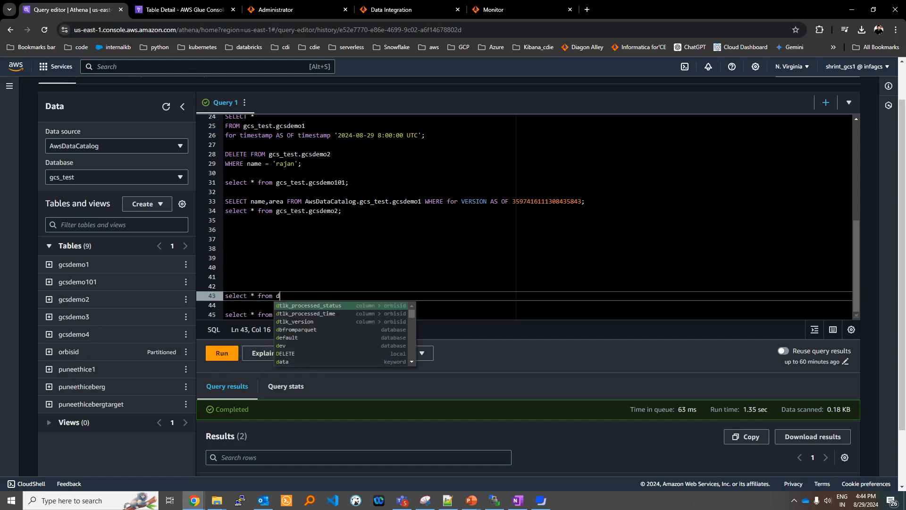
pyautogui.write('cs)')
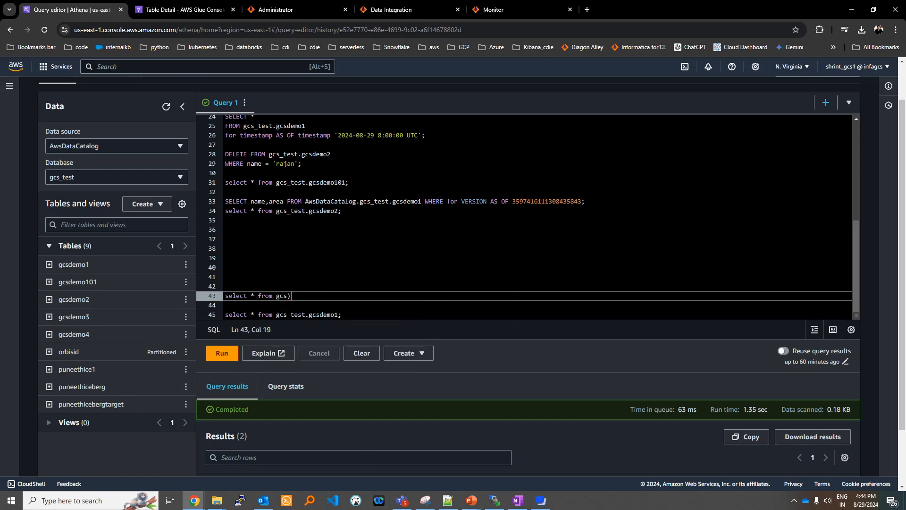
pyautogui.press('BackSpace')
pyautogui.write('_test.demo')
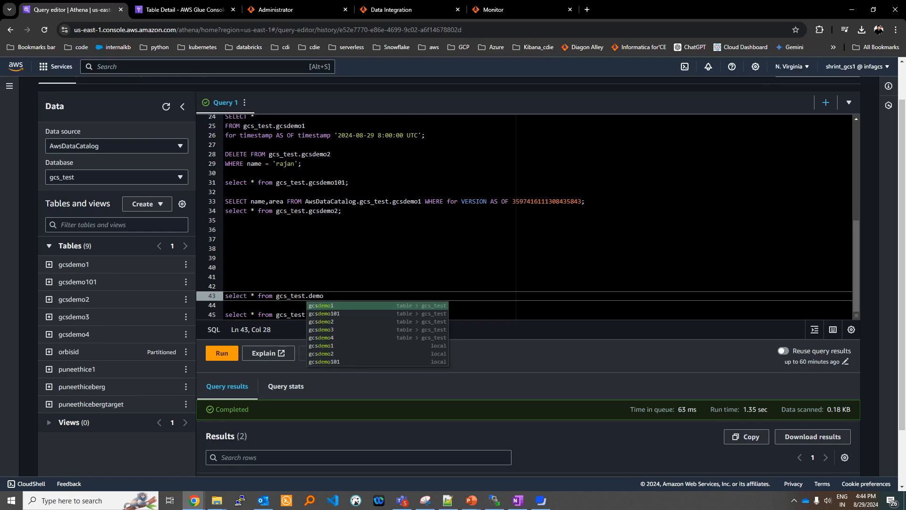
pyautogui.click(203, 10)
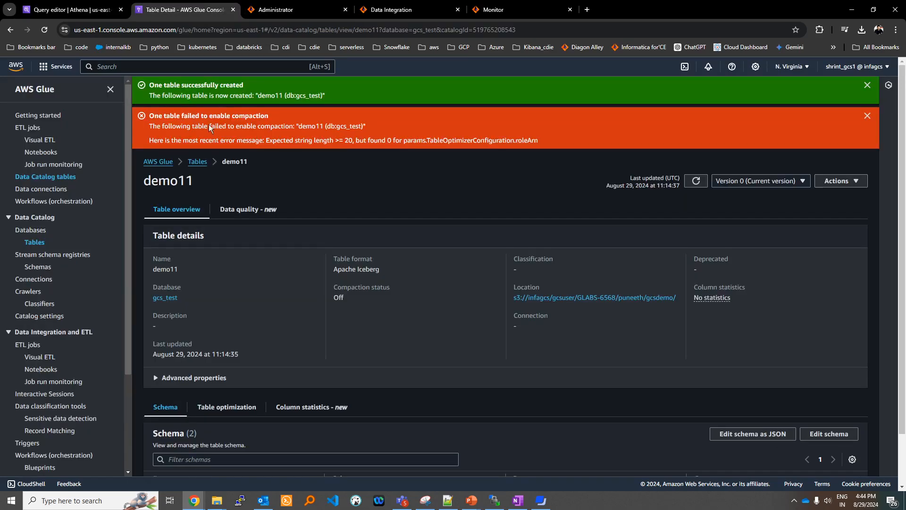
pyautogui.doubleClick(166, 269)
pyautogui.click(71, 9)
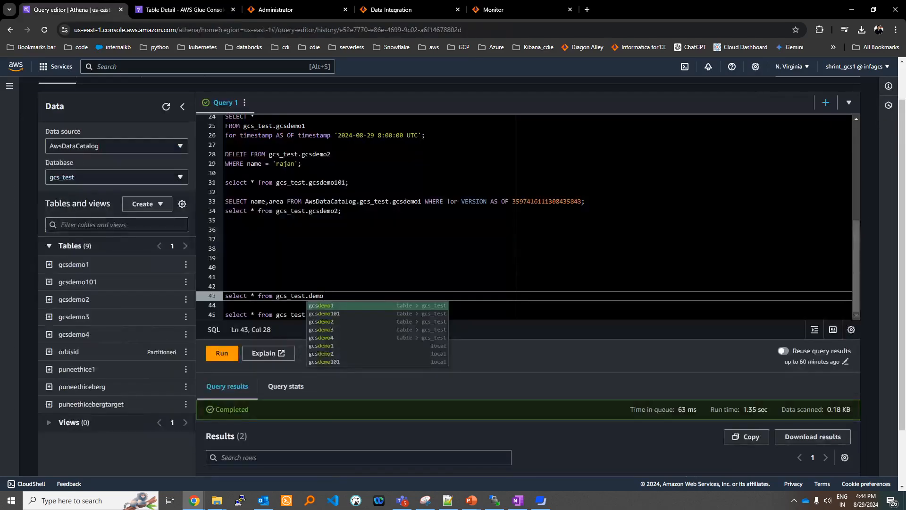
pyautogui.write('11;')
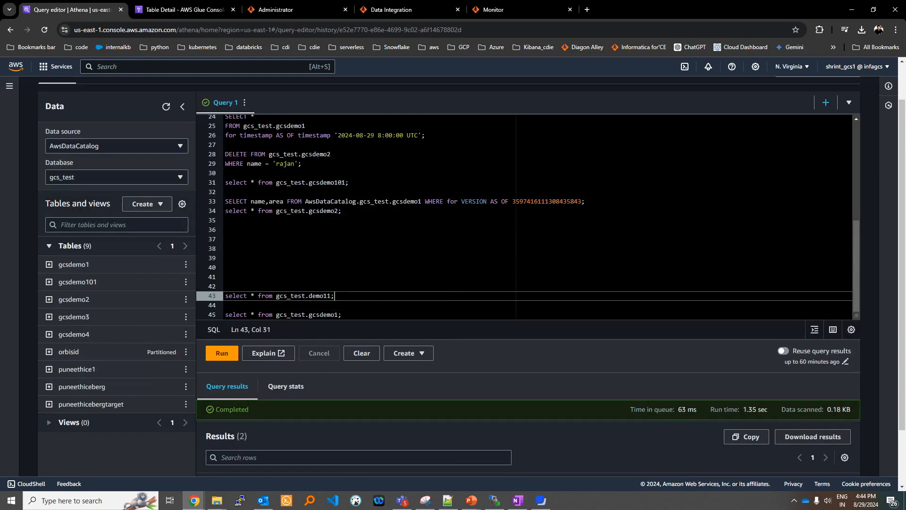
# Run only the demo11 select query and view its results
pyautogui.moveTo(343, 296); pyautogui.dragTo(248, 296)
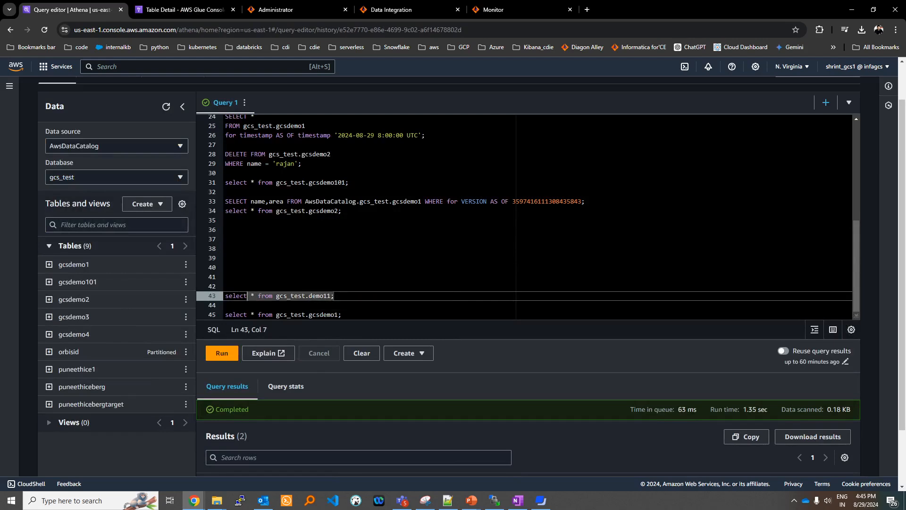
pyautogui.click(222, 352)
pyautogui.scroll(-1, 302, 339)
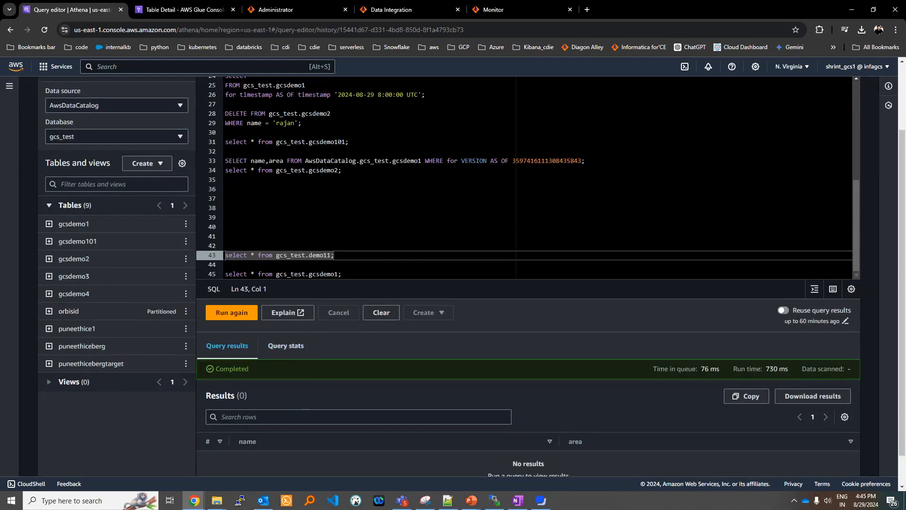
# Switch to Informatica Data Integration and create a new mapping of the standard Mapping type
pyautogui.click(380, 10)
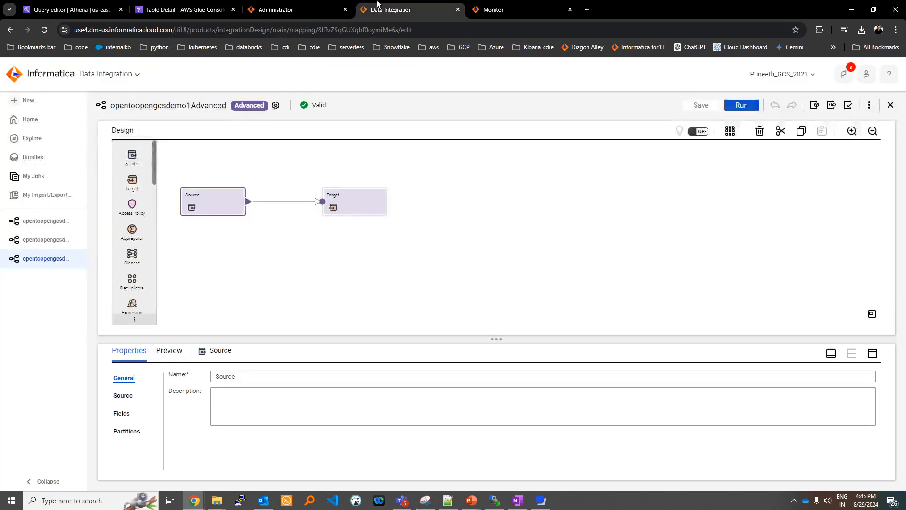
pyautogui.click(26, 101)
pyautogui.click(277, 239)
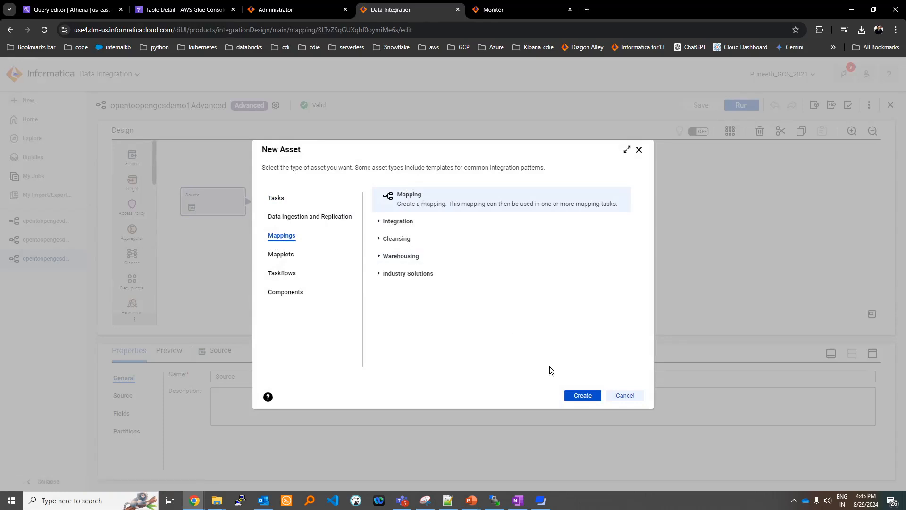
pyautogui.click(577, 395)
pyautogui.click(419, 299)
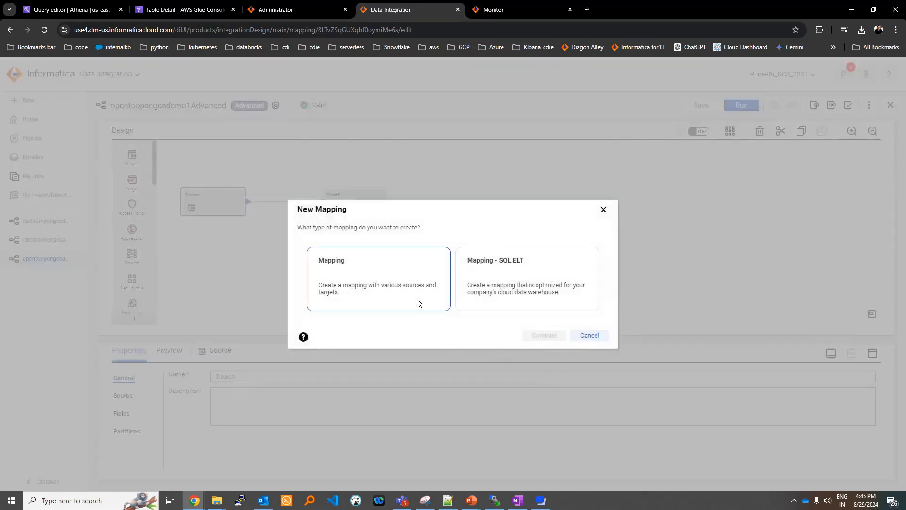
pyautogui.click(555, 337)
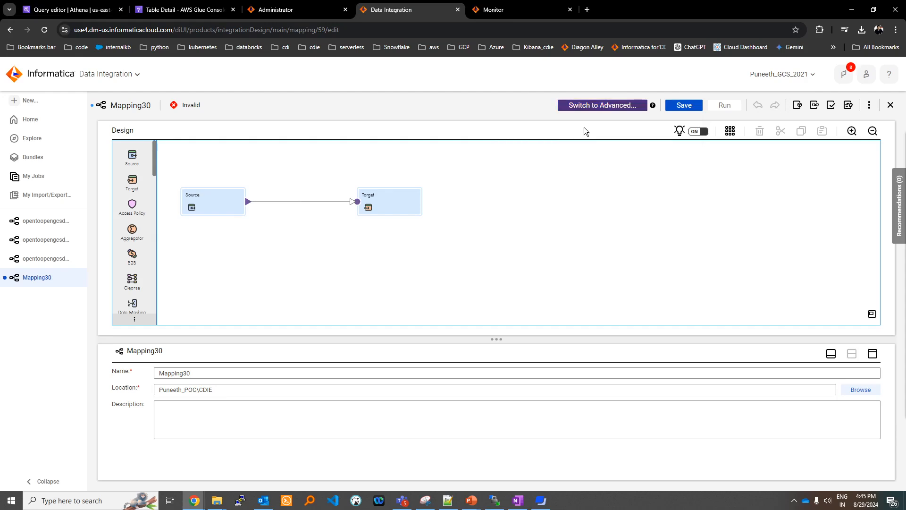
# Look up the AWS advanced cluster configuration in Informatica Administrator and return to the new mapping
pyautogui.click(279, 9)
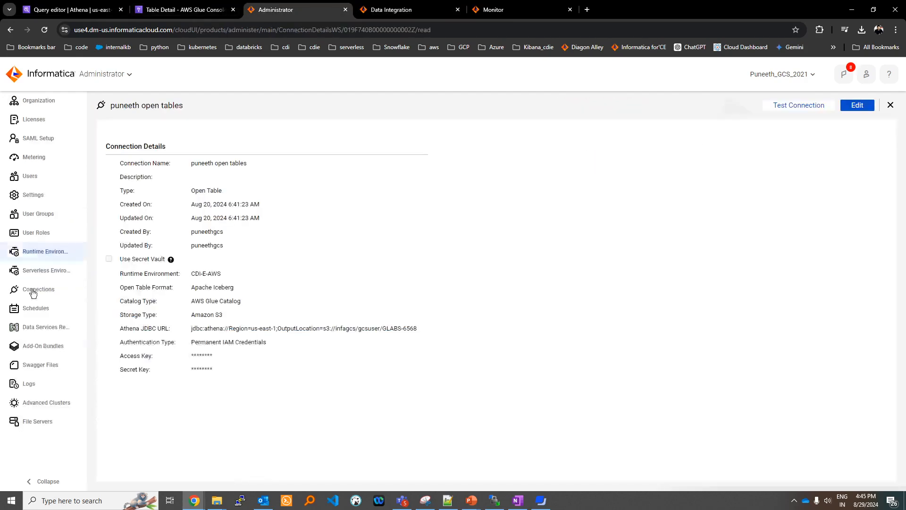
pyautogui.click(42, 404)
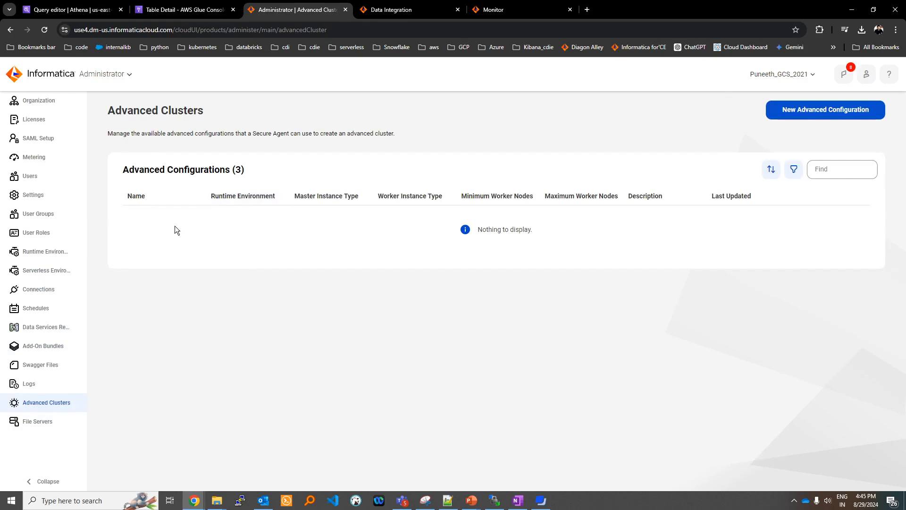
pyautogui.moveTo(125, 237); pyautogui.dragTo(191, 235)
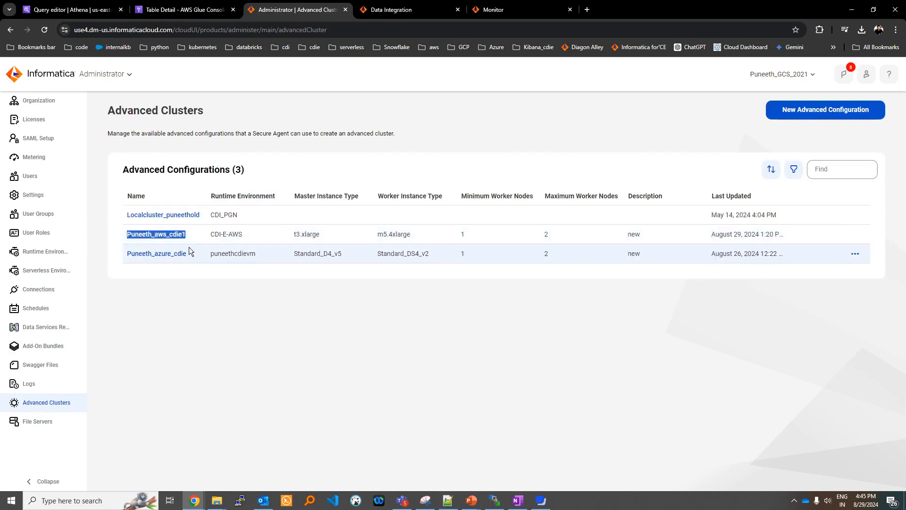
pyautogui.click(393, 8)
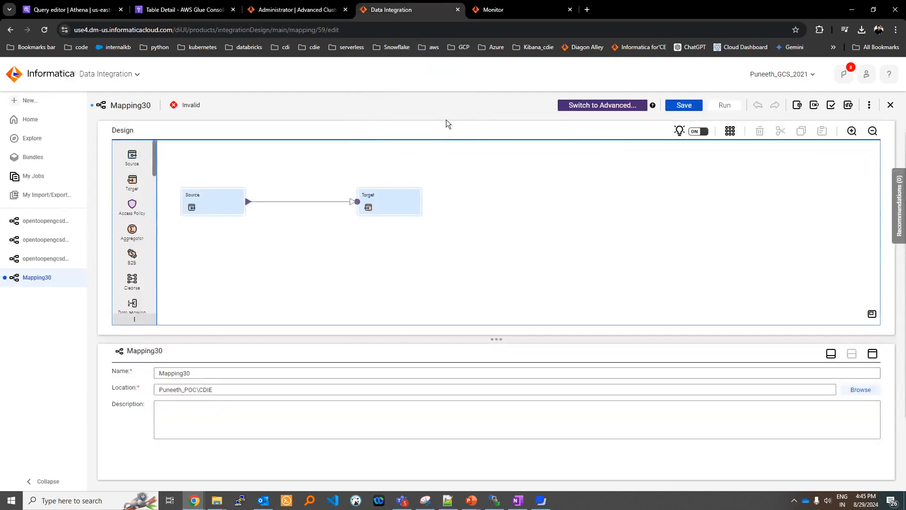
# Inspect the Secure Agent of the CDI-E-AWS runtime environment in Administrator, checking its Elastic Server status and platform
pyautogui.click(295, 10)
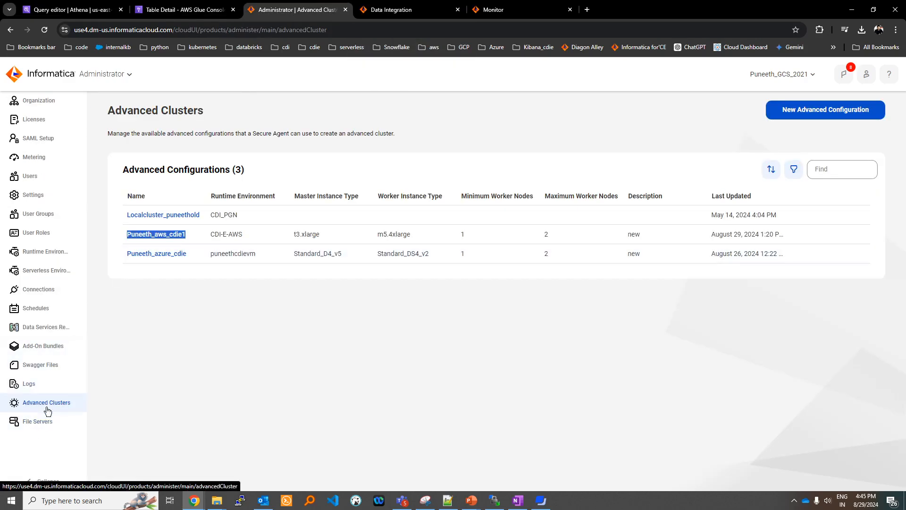
pyautogui.click(58, 252)
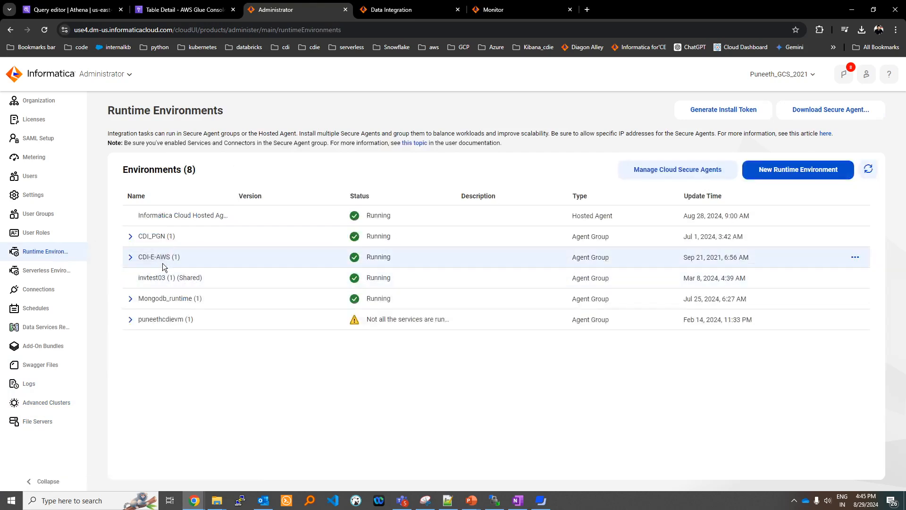
pyautogui.click(130, 257)
pyautogui.click(167, 278)
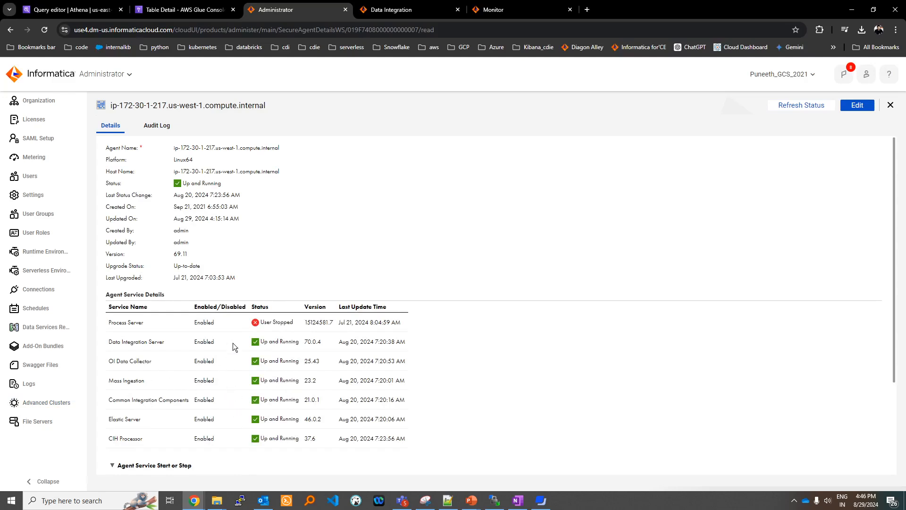
pyautogui.moveTo(269, 419); pyautogui.dragTo(297, 420)
pyautogui.moveTo(118, 419); pyautogui.dragTo(124, 419)
pyautogui.doubleClick(179, 160)
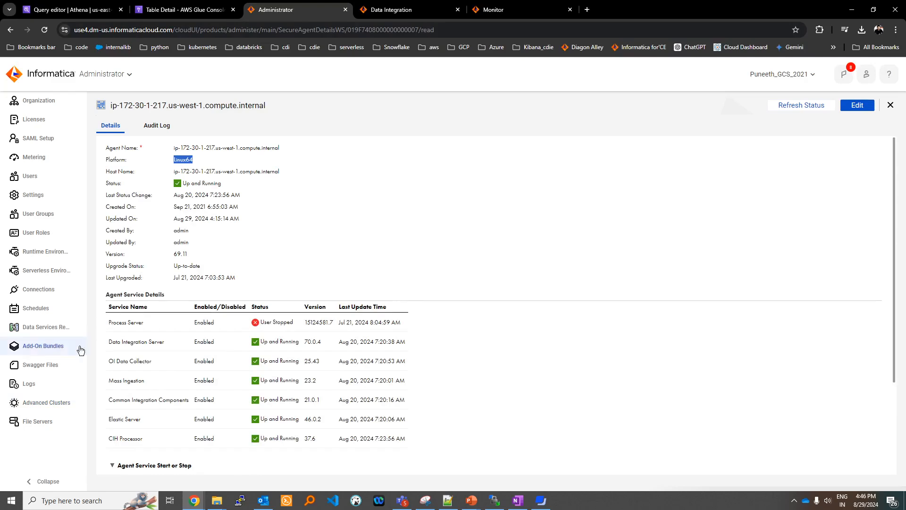
# Return to the advanced cluster list and check which runtime environment the AWS configuration uses
pyautogui.click(56, 408)
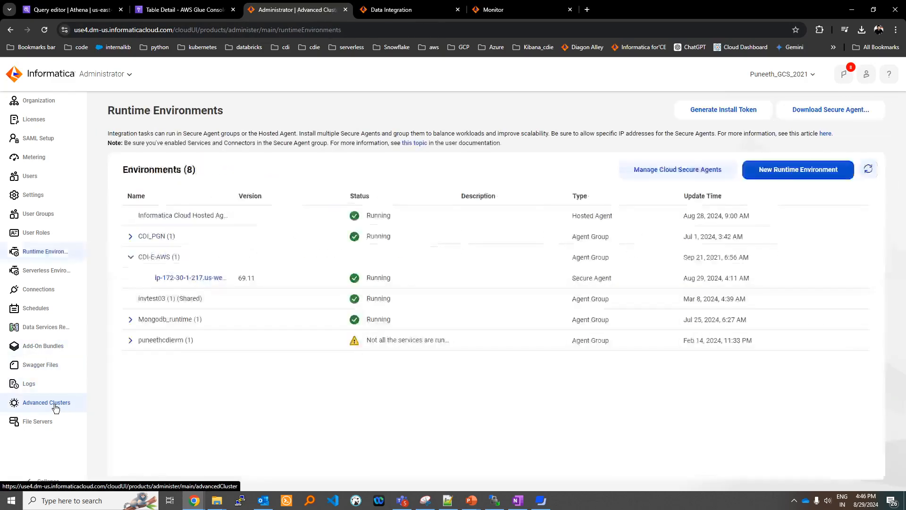
pyautogui.click(64, 404)
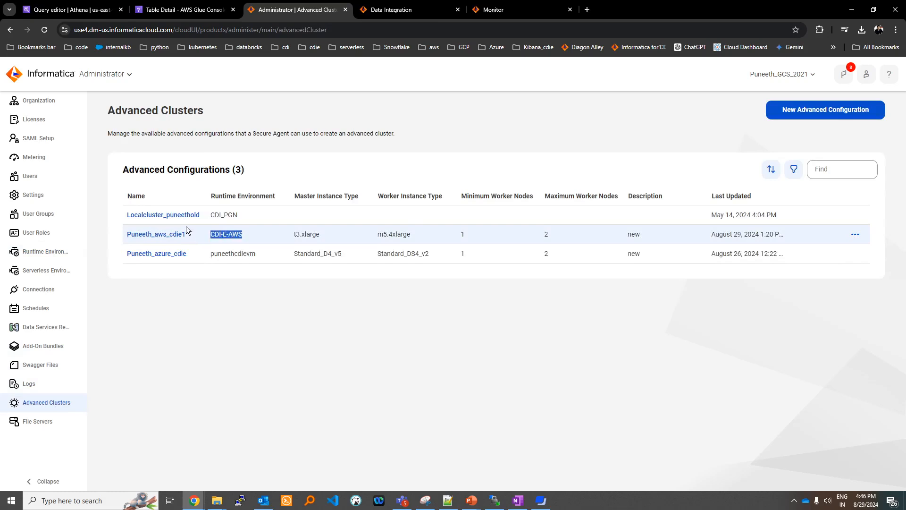
pyautogui.doubleClick(140, 230)
pyautogui.moveTo(123, 227); pyautogui.dragTo(126, 227)
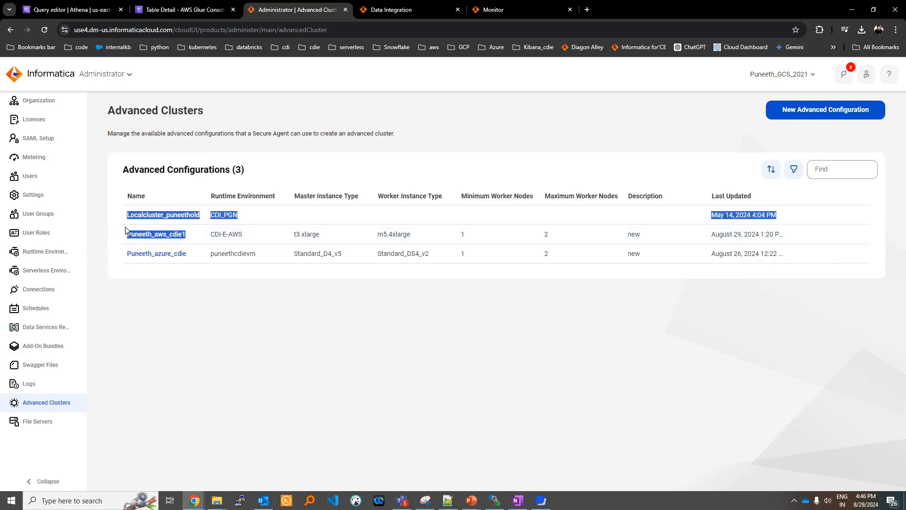
# Return to Data Integration, switch Mapping30 to advanced mode, and select the Source in the advanced copy
pyautogui.click(387, 10)
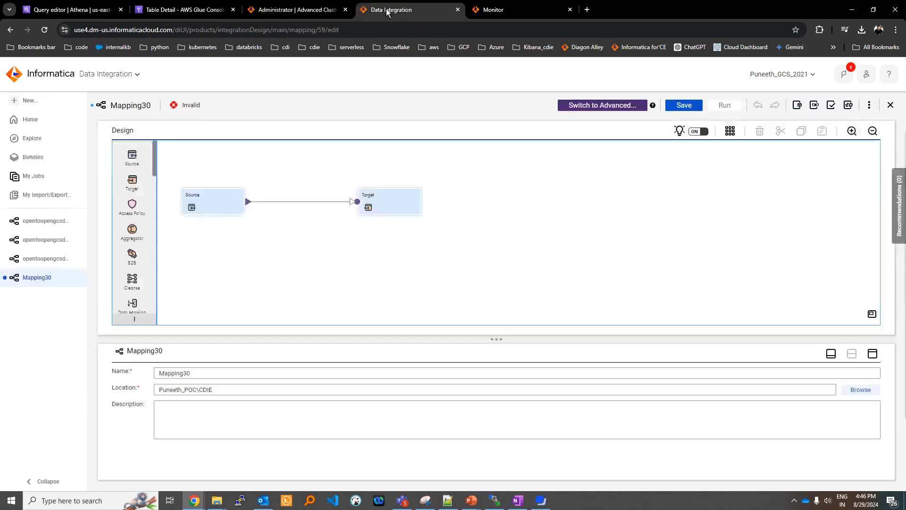
pyautogui.click(573, 105)
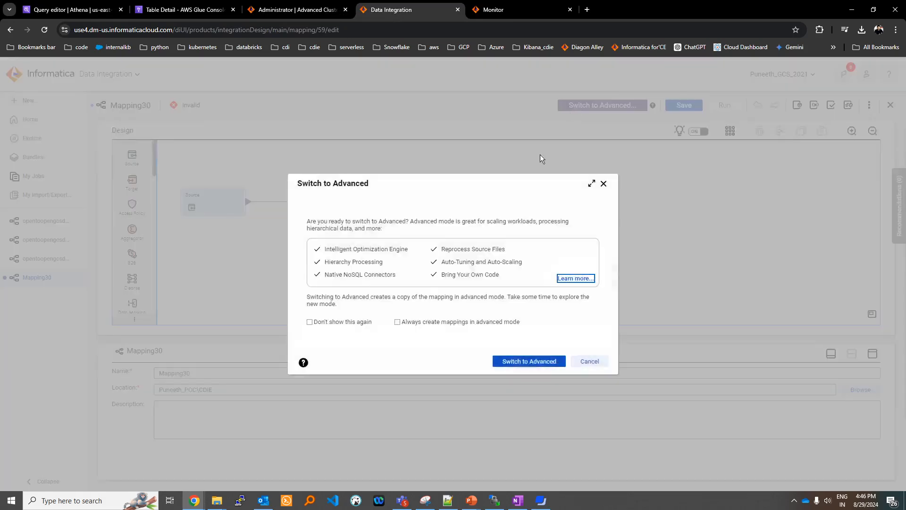
pyautogui.click(518, 362)
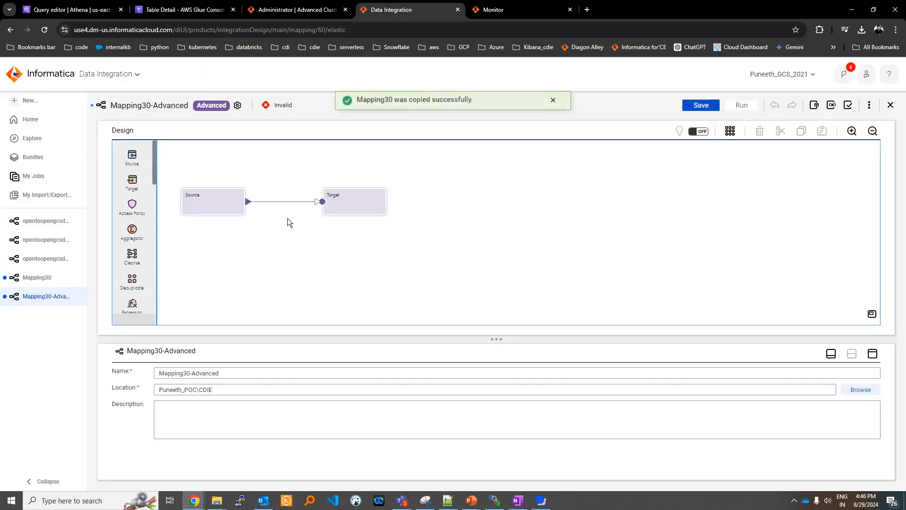
pyautogui.click(222, 213)
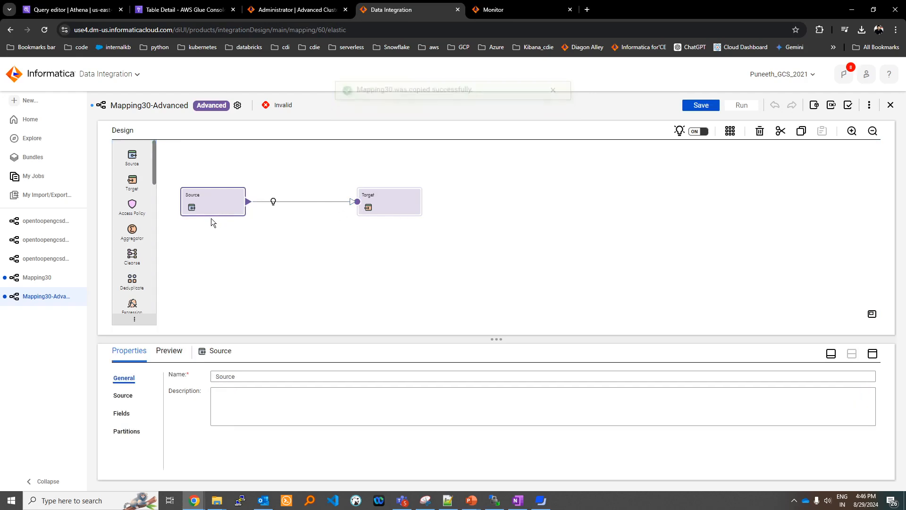
# Open the existing opentoopengcsdemo1Advanced mapping and review its source and target connection settings
pyautogui.click(45, 259)
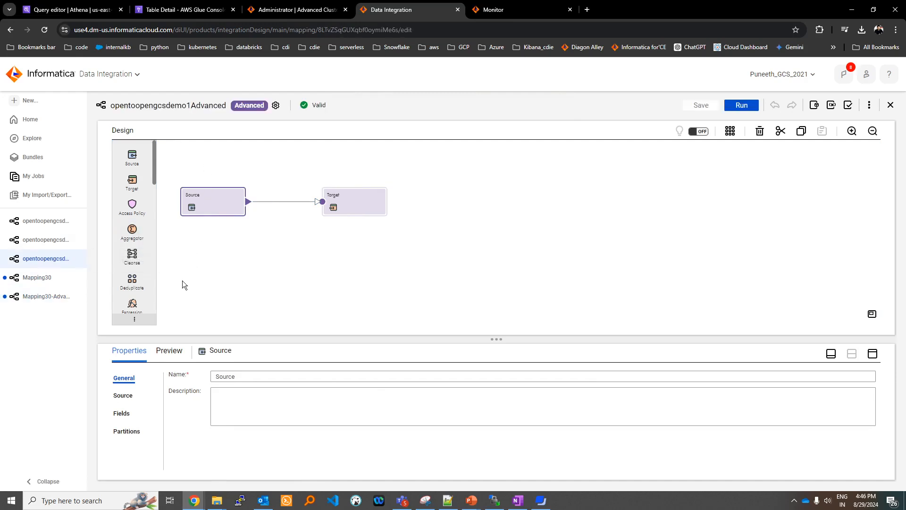
pyautogui.click(123, 395)
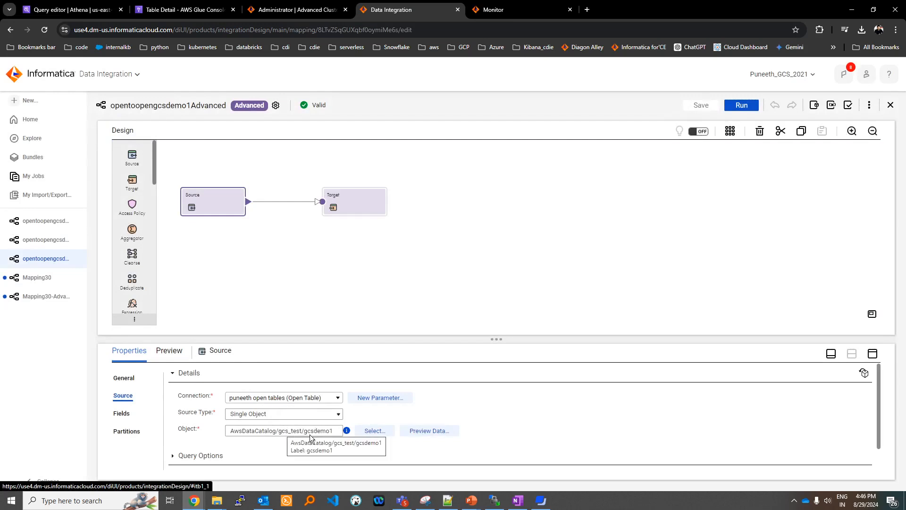
pyautogui.click(375, 201)
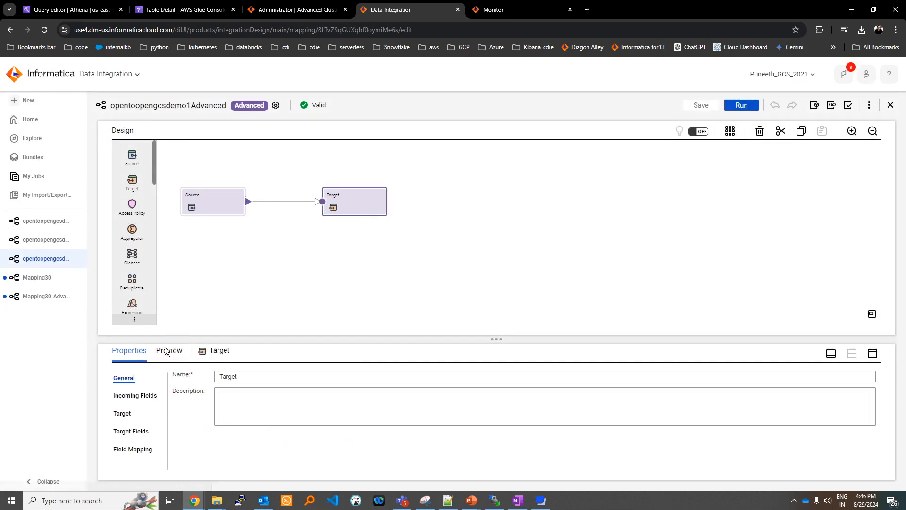
pyautogui.click(123, 413)
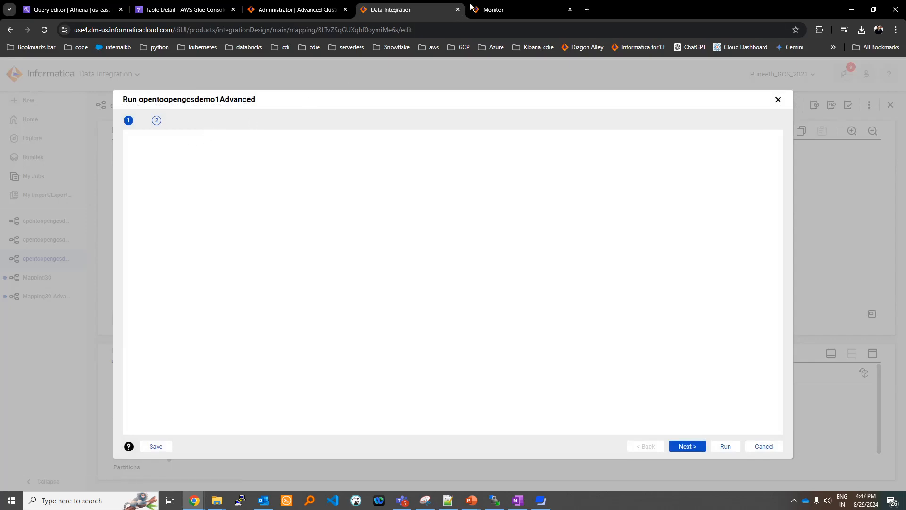
pyautogui.hotkey('alt', 'Tab')
pyautogui.hotkey('alt', 'Tab')
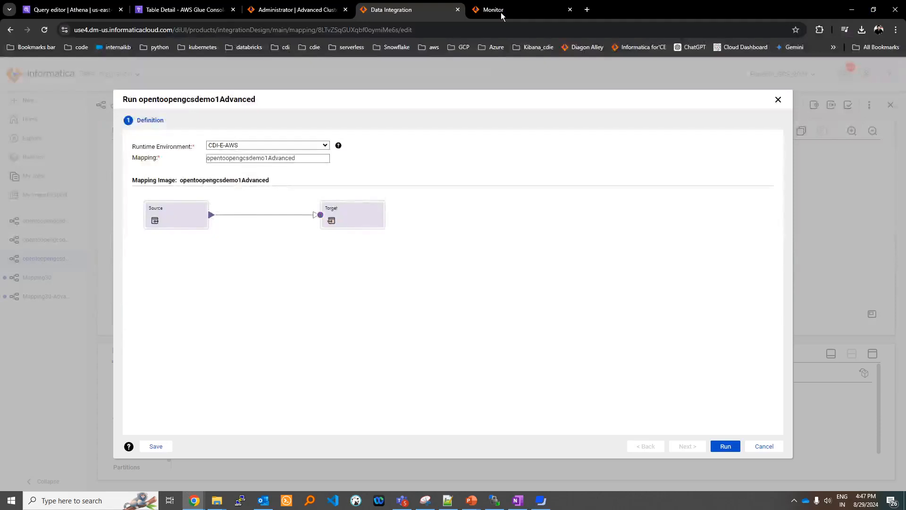
# Run the opentoopengcsdemo1Advanced mapping on the CDI-E-AWS runtime environment and refresh the All Jobs list in Monitor
pyautogui.click(725, 446)
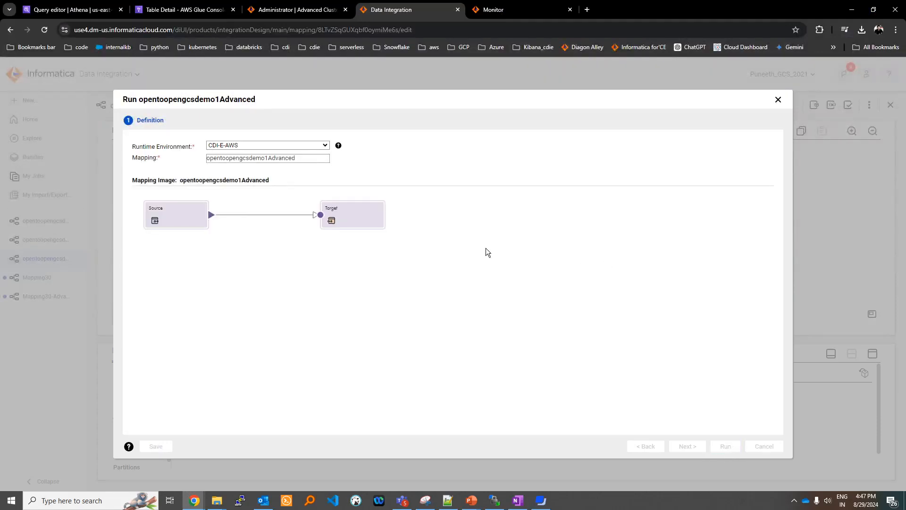
pyautogui.click(779, 100)
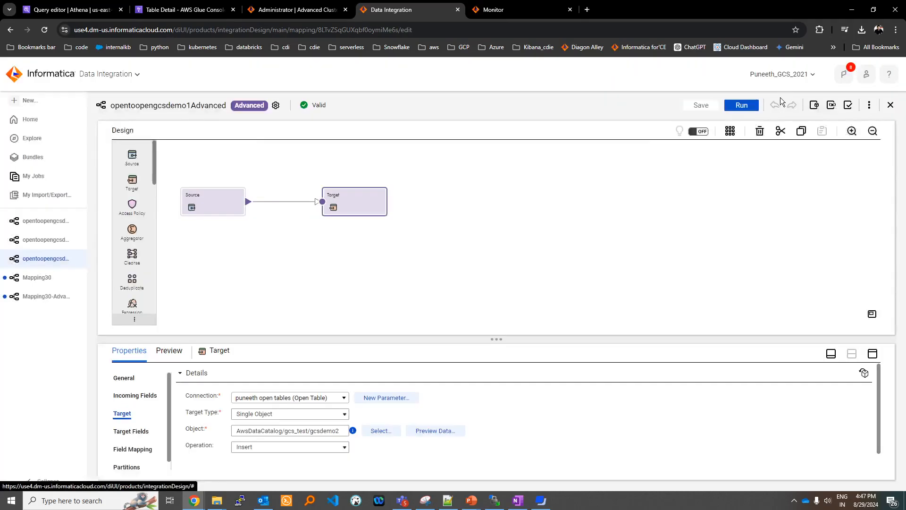
pyautogui.click(493, 10)
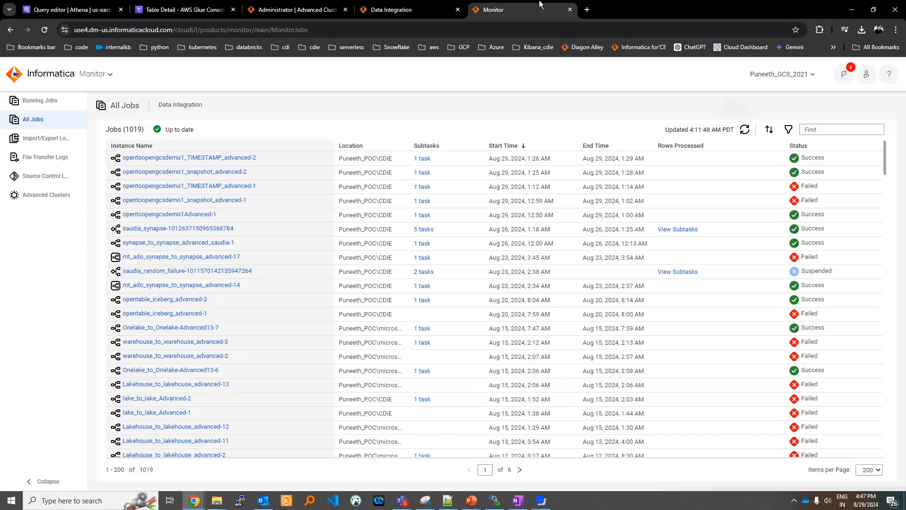
pyautogui.click(743, 134)
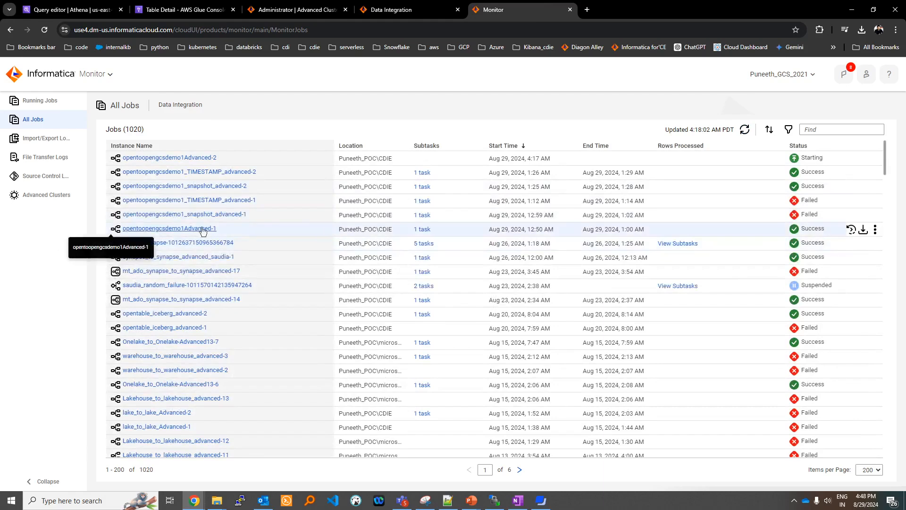
# Open the InfaSpark0-1 subtask of the opentoopengcsdemo1Advanced-1 job, and check the mapping's target object in Data Integration
pyautogui.click(418, 230)
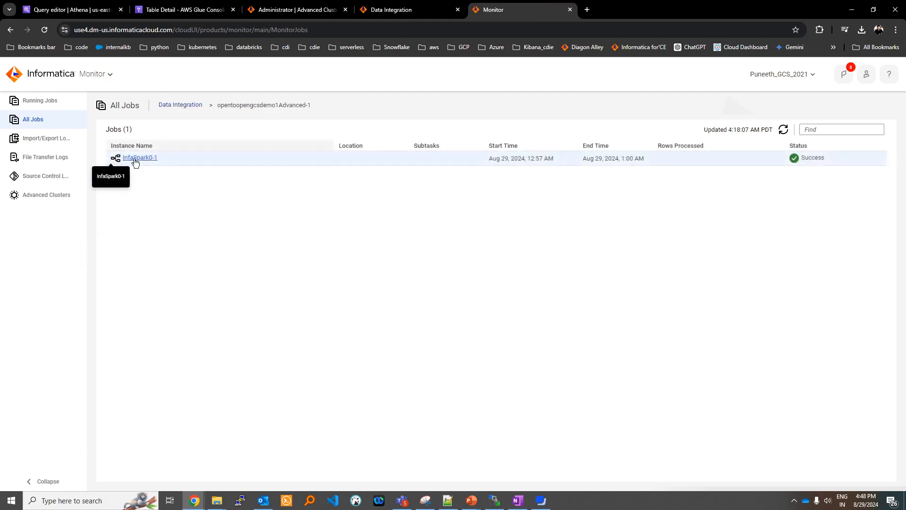
pyautogui.click(135, 161)
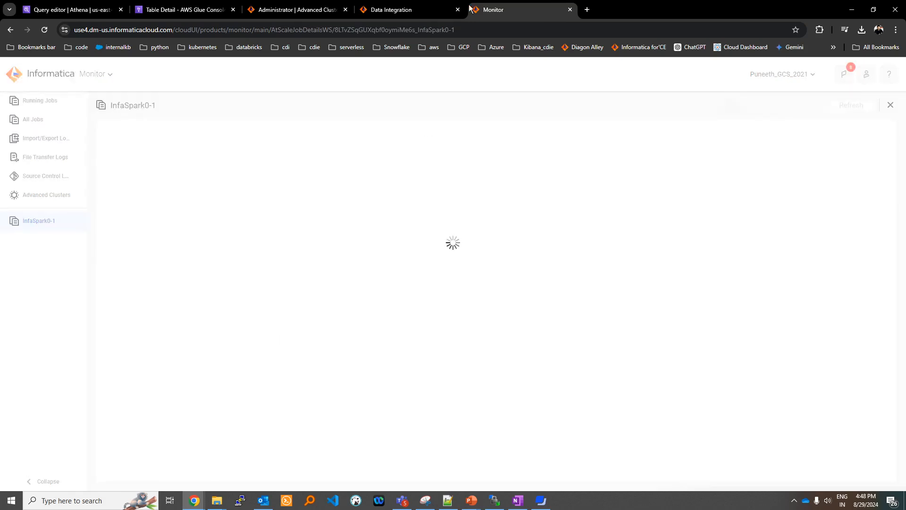
pyautogui.click(400, 11)
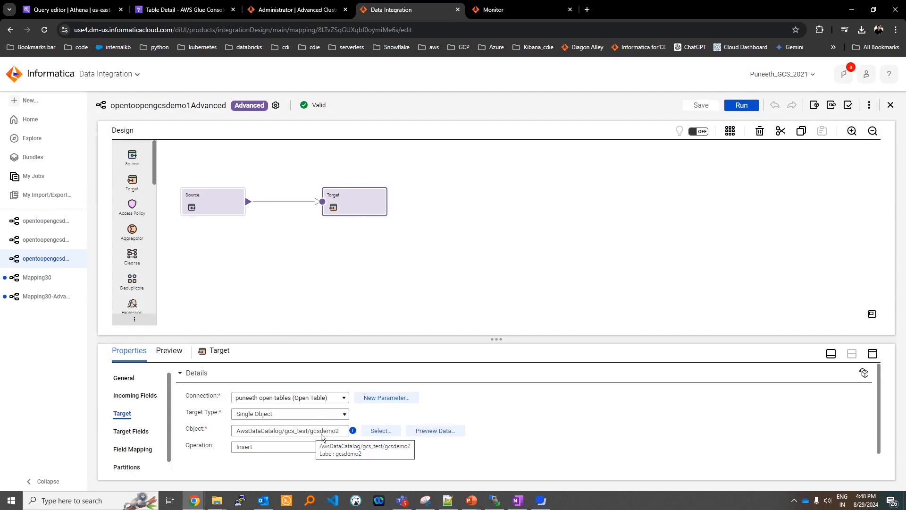
pyautogui.hotkey('alt', 'Tab')
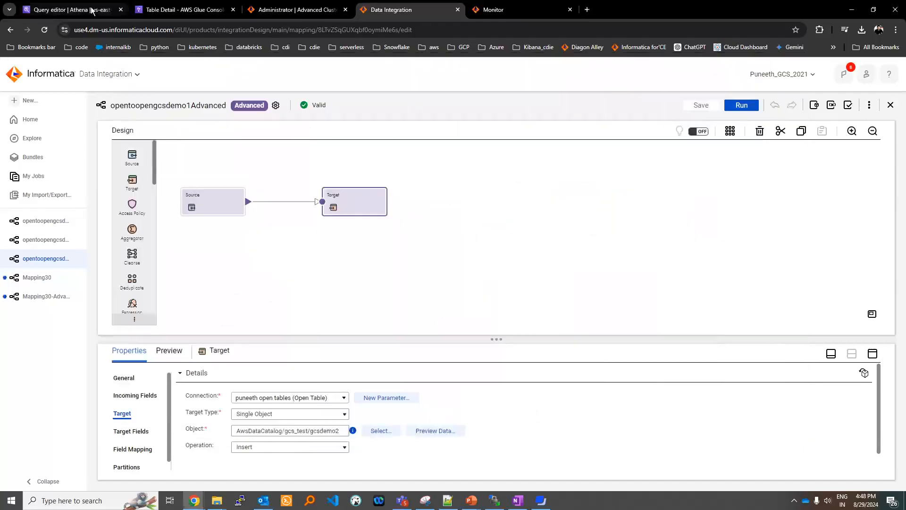
# In the Athena query editor, change the demo11 query on line 43 to select from gcs_test.gcsdemo2
pyautogui.click(93, 7)
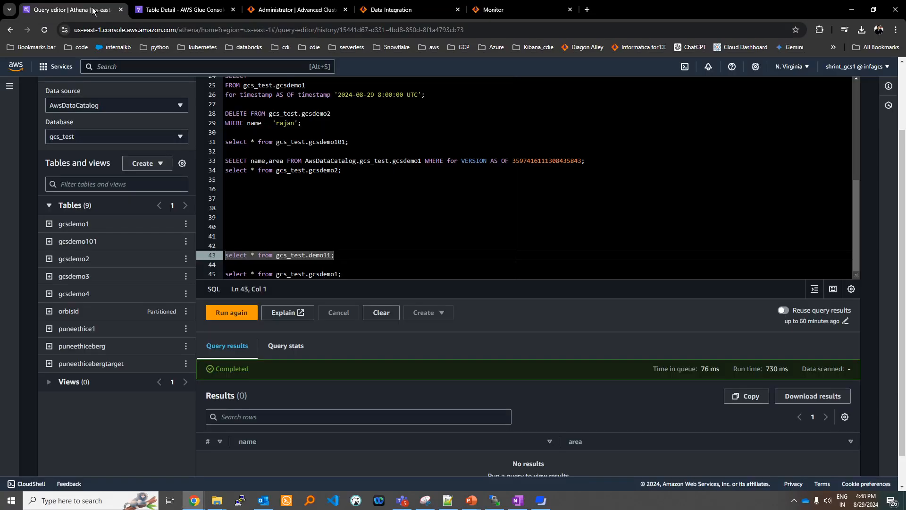
pyautogui.click(332, 255)
pyautogui.press('BackSpace')
pyautogui.press('BackSpace')
pyautogui.write('2')
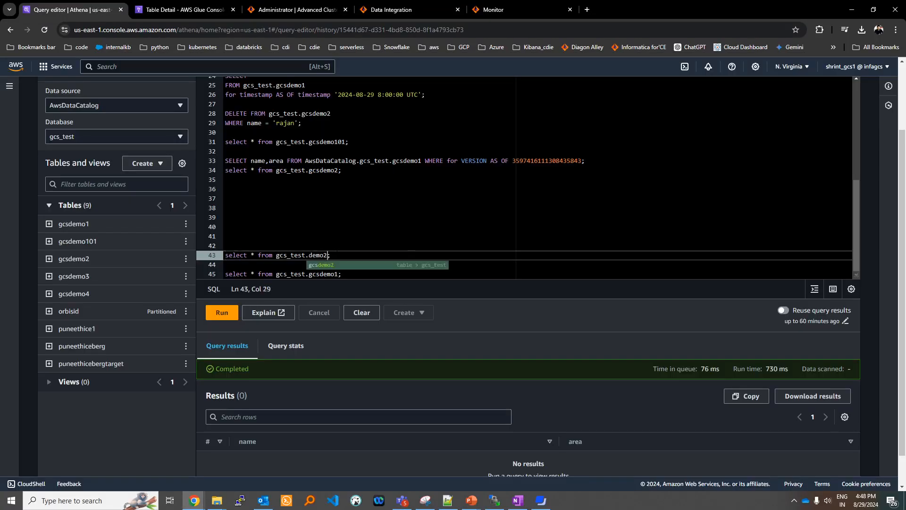
pyautogui.click(312, 255)
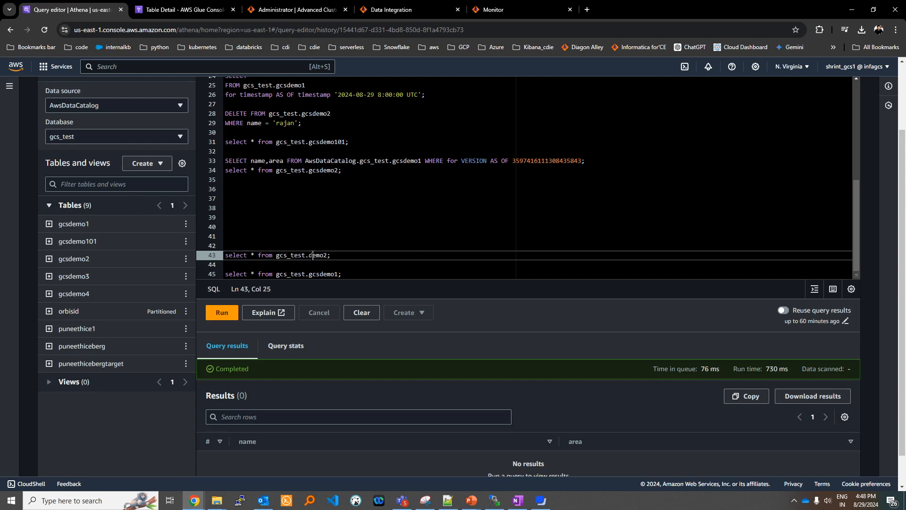
pyautogui.click(309, 256)
pyautogui.write('gcs')
# Run only the gcsdemo2 query on line 43 and check the name value in the returned data
pyautogui.moveTo(353, 257); pyautogui.dragTo(219, 254)
pyautogui.click(222, 314)
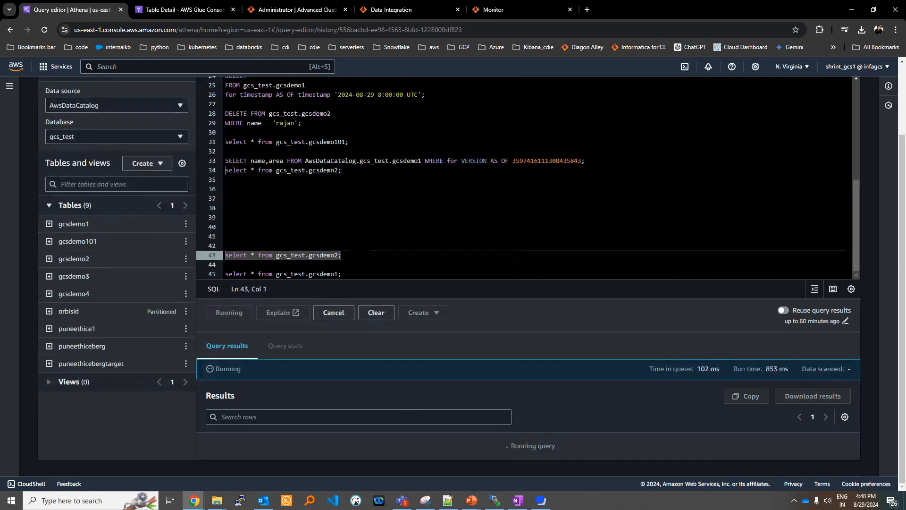
pyautogui.scroll(-1, 352, 402)
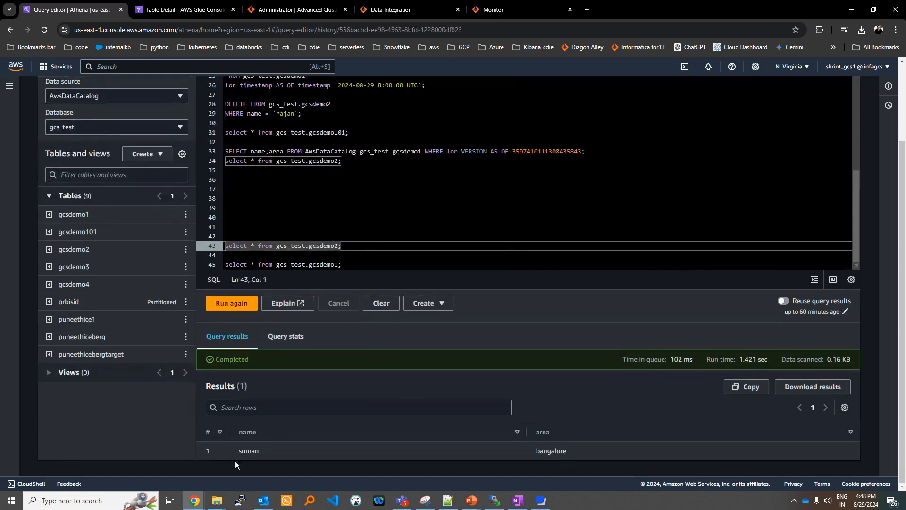
pyautogui.moveTo(233, 453); pyautogui.dragTo(253, 452)
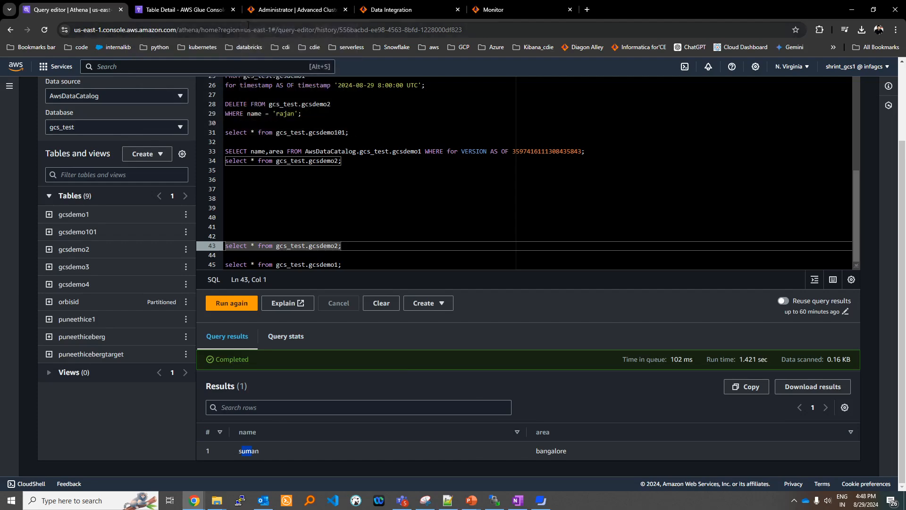
# Return to Data Integration and open the opentoopengcsdemo1_TIMESTAMP_advanced mapping
pyautogui.click(177, 13)
pyautogui.hotkey('alt', 'Tab')
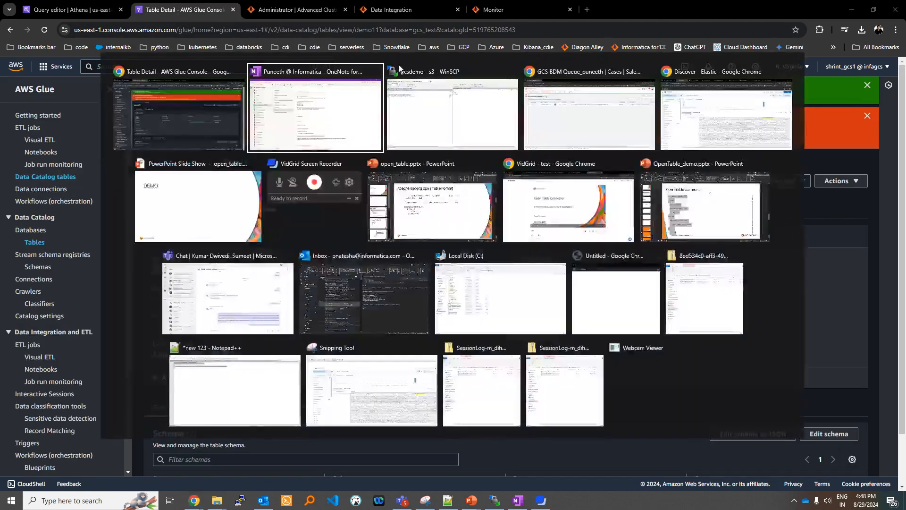
pyautogui.click(384, 9)
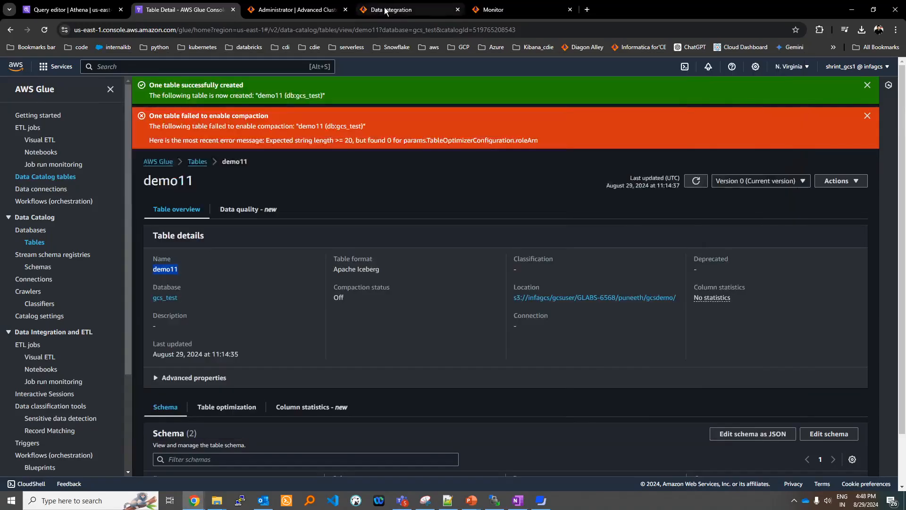
pyautogui.click(385, 10)
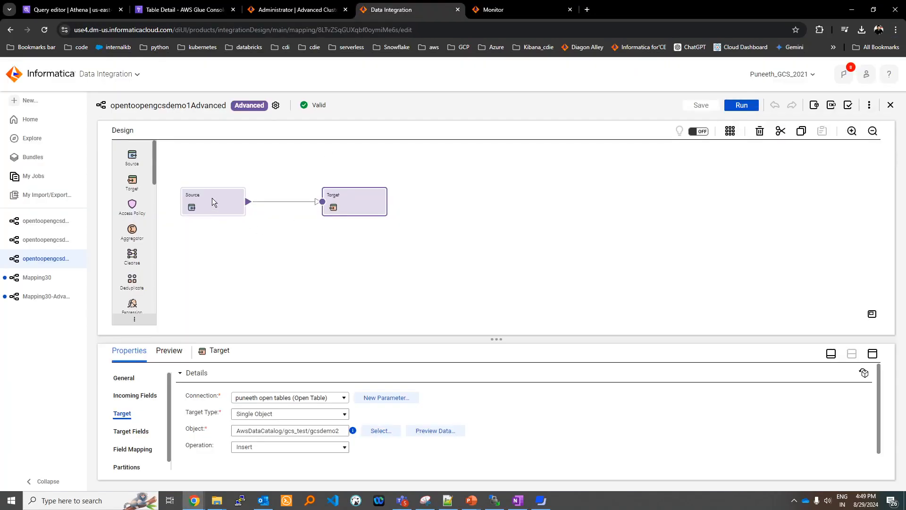
pyautogui.click(50, 227)
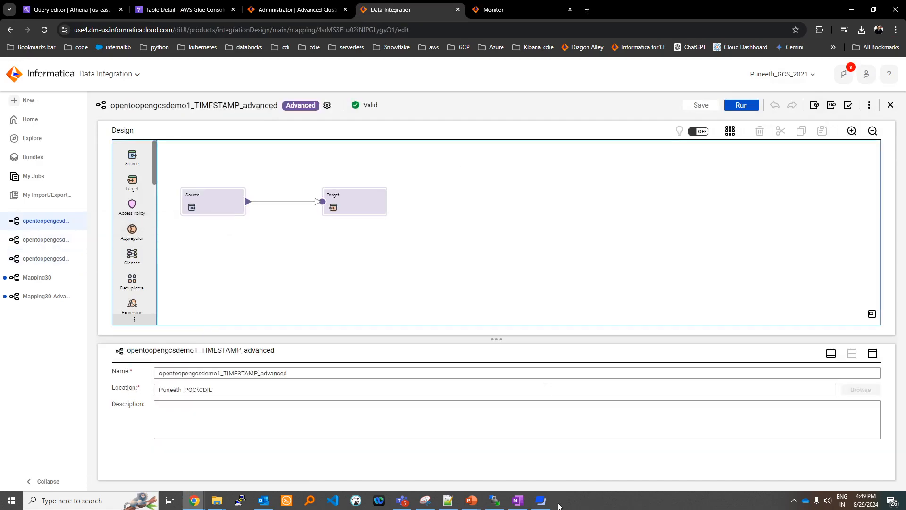
# Switch to WinSCP and examine the files in the data and metadata folders of the remote gcsdemo directory
pyautogui.click(497, 505)
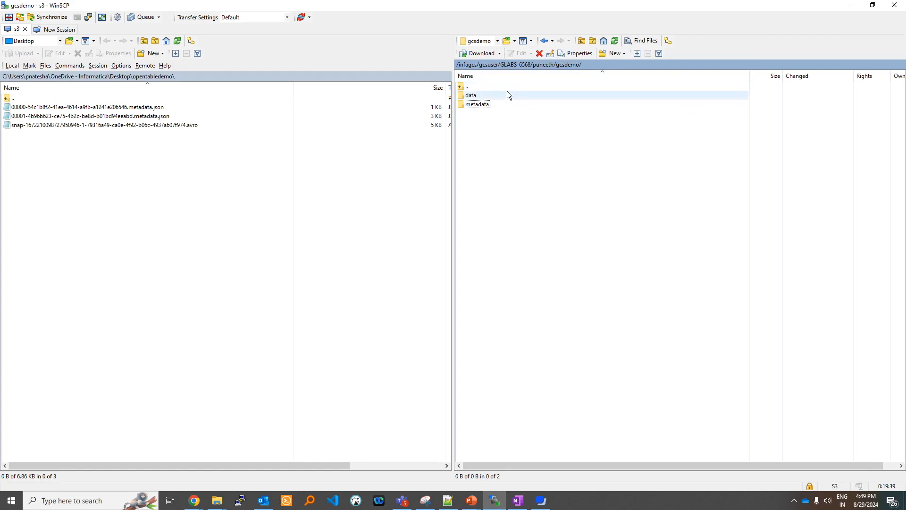
pyautogui.click(480, 96)
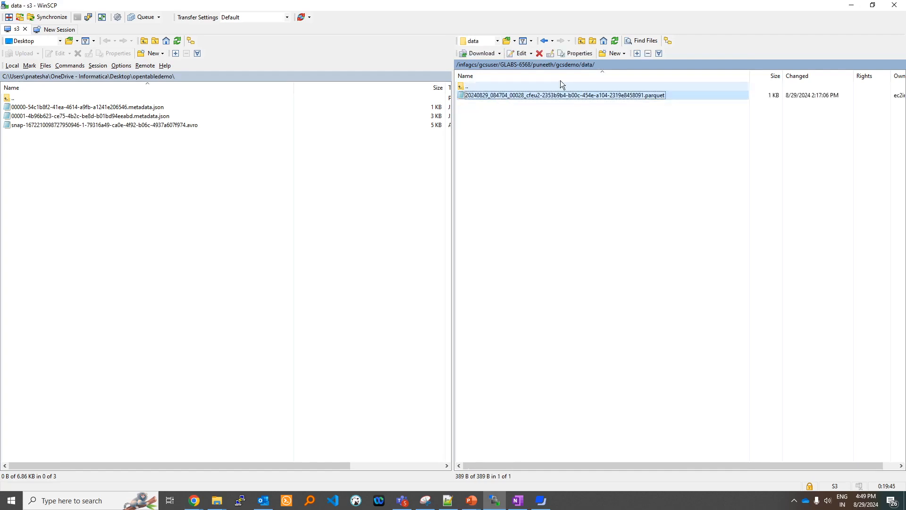
pyautogui.click(568, 62)
pyautogui.doubleClick(499, 106)
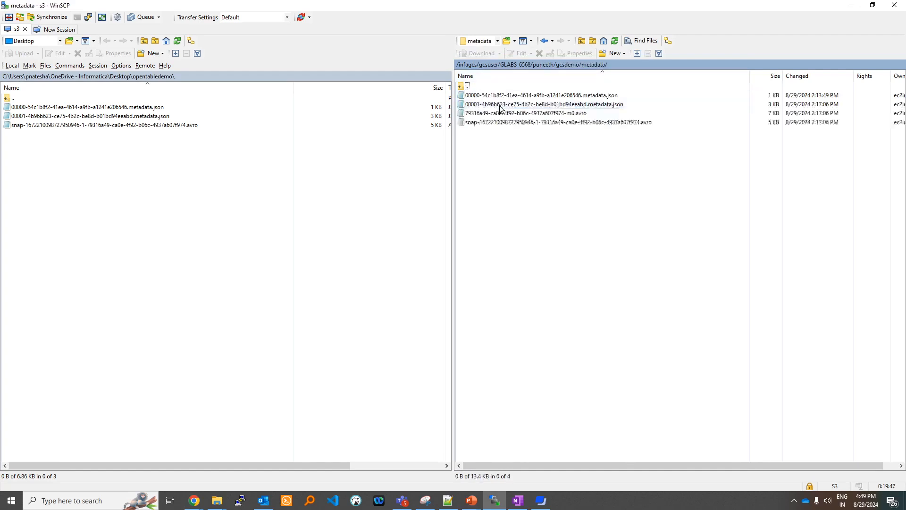
pyautogui.click(532, 98)
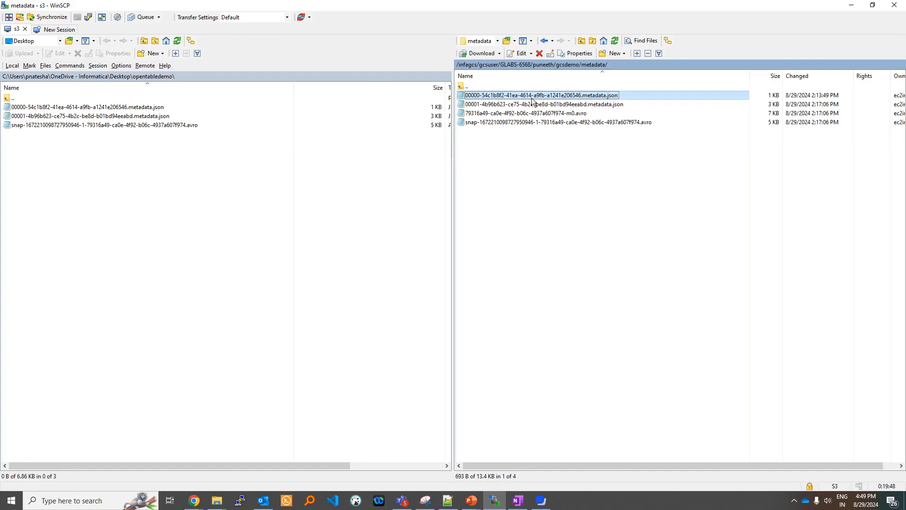
pyautogui.click(527, 123)
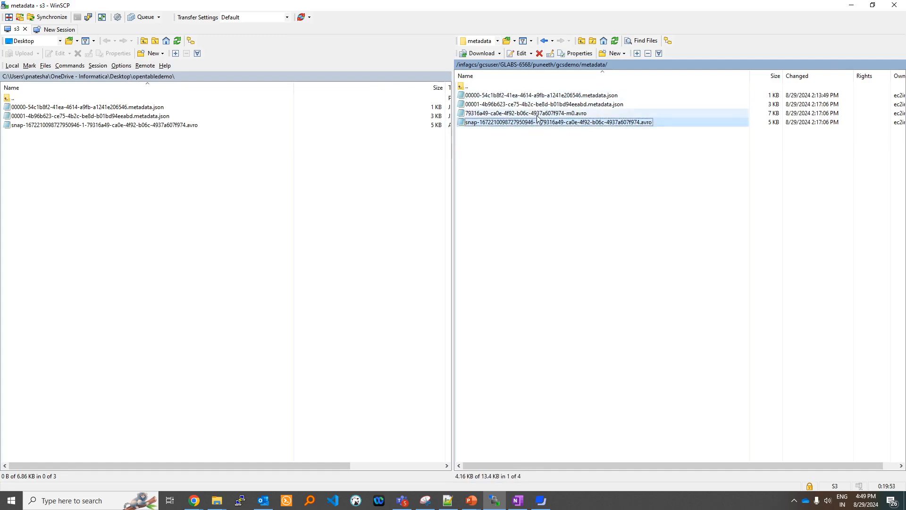
pyautogui.click(536, 114)
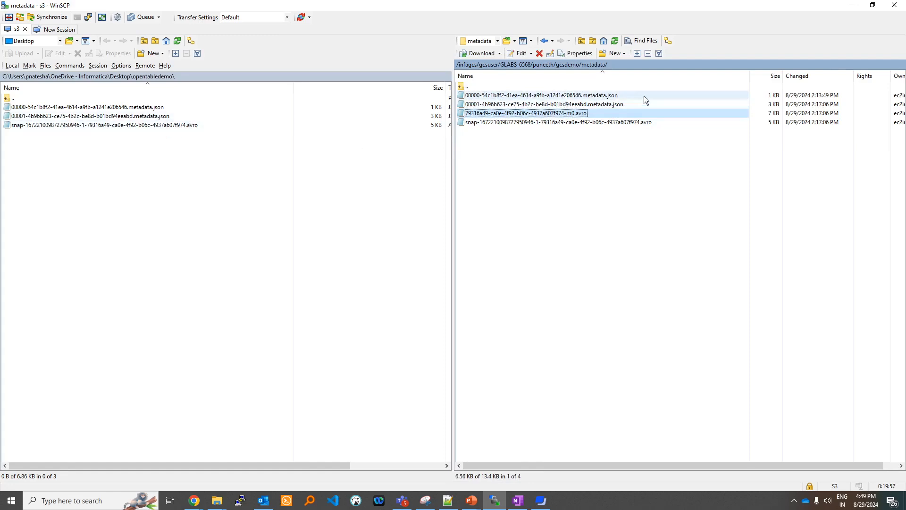
# Open the local 00001 metadata.json file and examine its current-snapshot-id and the remaining table metadata
pyautogui.doubleClick(129, 116)
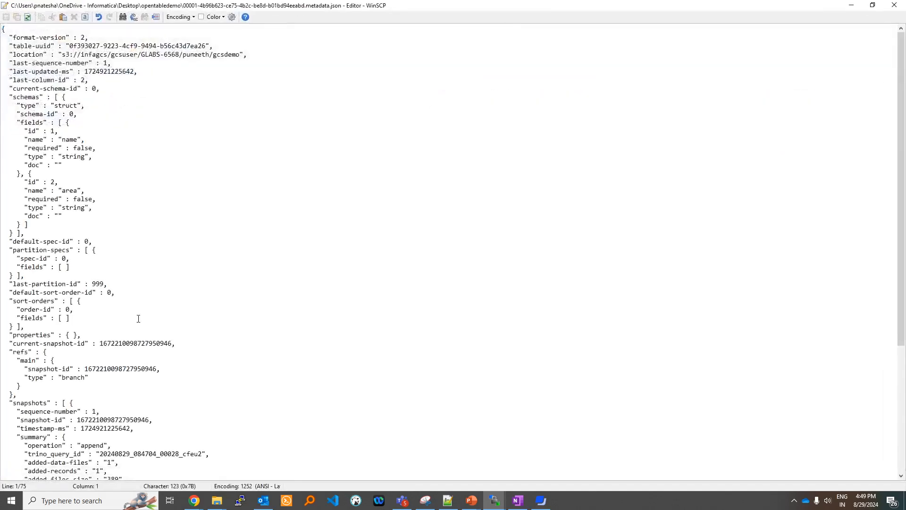
pyautogui.doubleClick(124, 344)
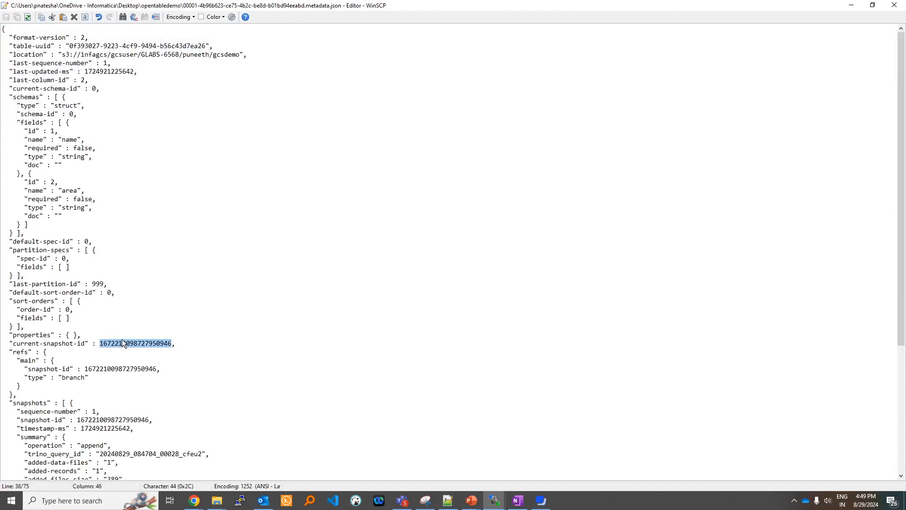
pyautogui.scroll(-4, 122, 338)
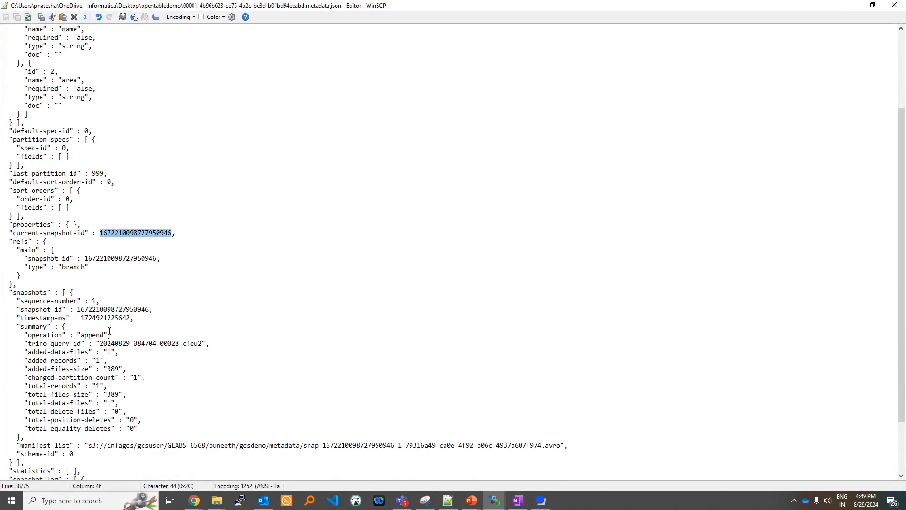
pyautogui.scroll(-3, 98, 307)
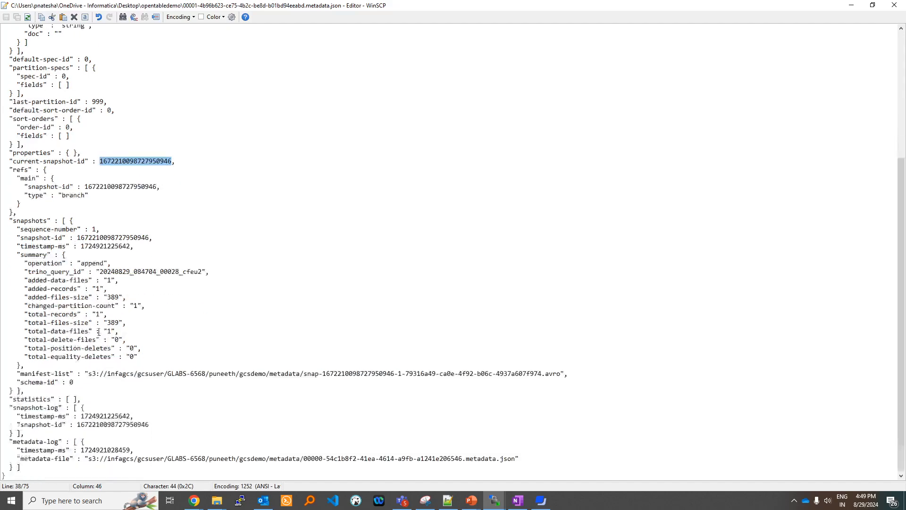
pyautogui.scroll(7, 101, 331)
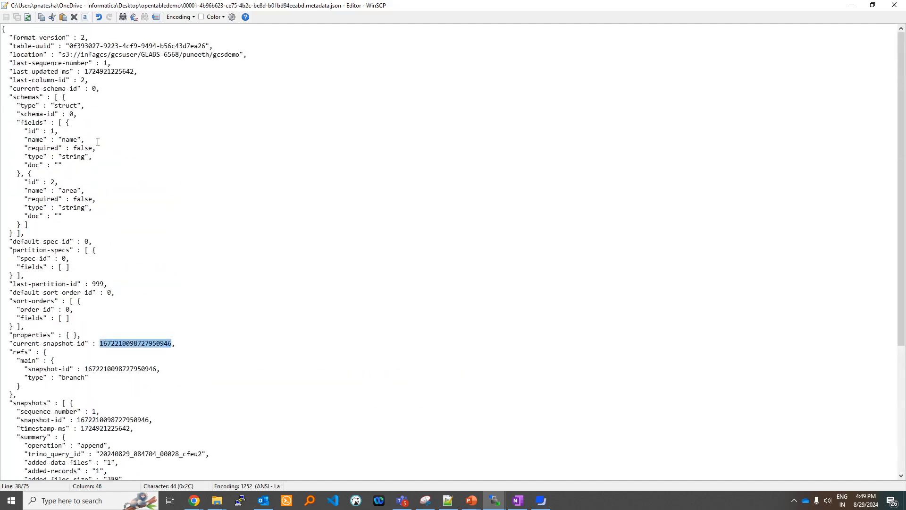
# Examine the snapshot-id and timestamp-ms in the metadata's snapshots section, and return to the TIMESTAMP mapping in Data Integration
pyautogui.doubleClick(92, 428)
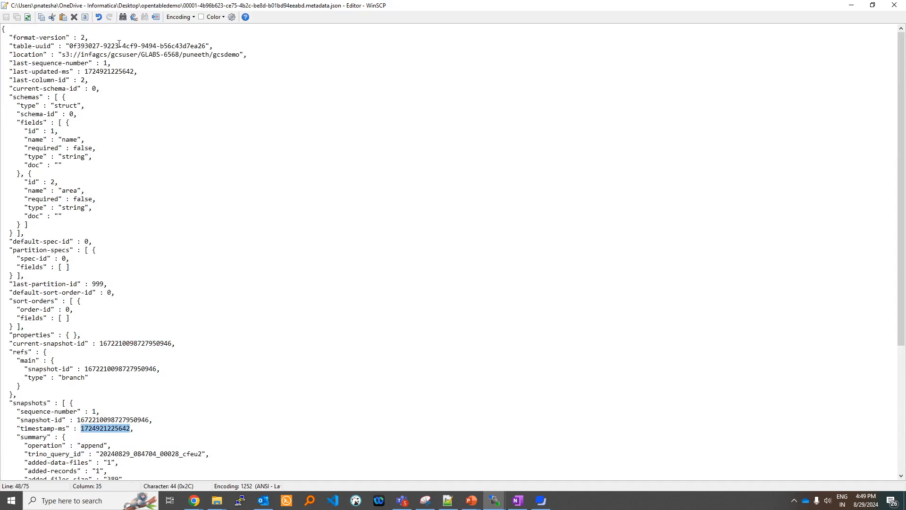
pyautogui.moveTo(104, 46); pyautogui.dragTo(161, 52)
pyautogui.doubleClick(160, 53)
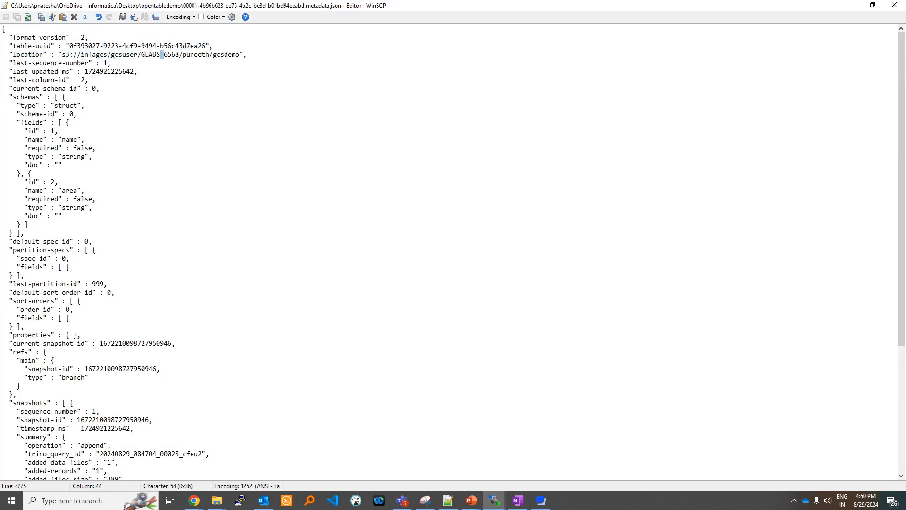
pyautogui.doubleClick(116, 419)
pyautogui.doubleClick(104, 428)
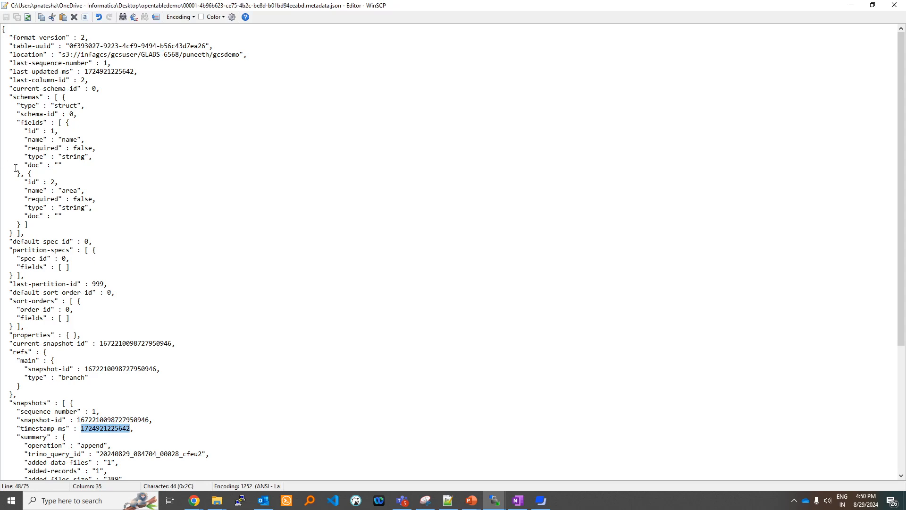
pyautogui.moveTo(13, 165); pyautogui.dragTo(113, 385)
pyautogui.doubleClick(106, 419)
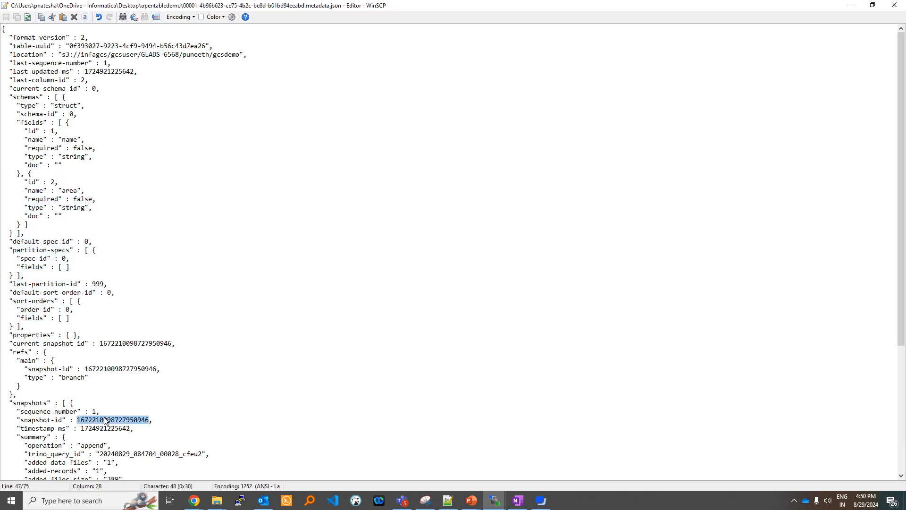
pyautogui.click(100, 436)
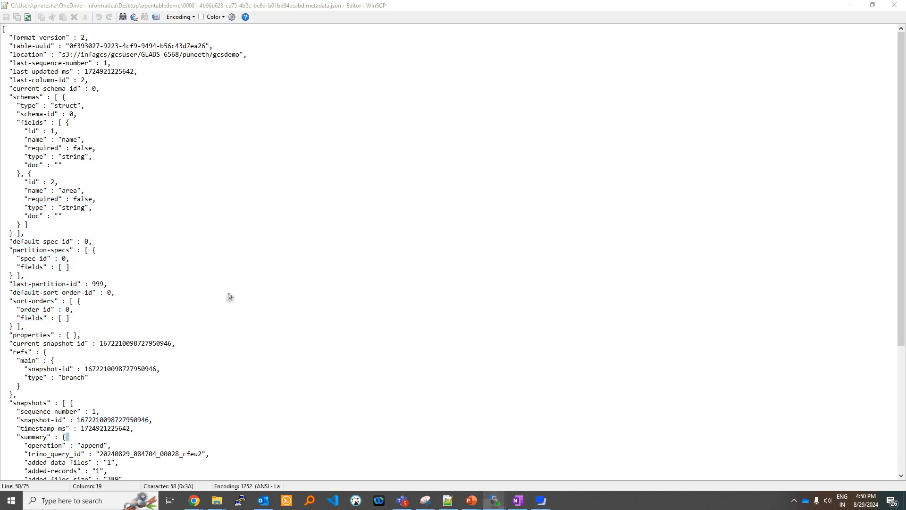
pyautogui.hotkey('alt', 'Tab')
pyautogui.click(445, 97)
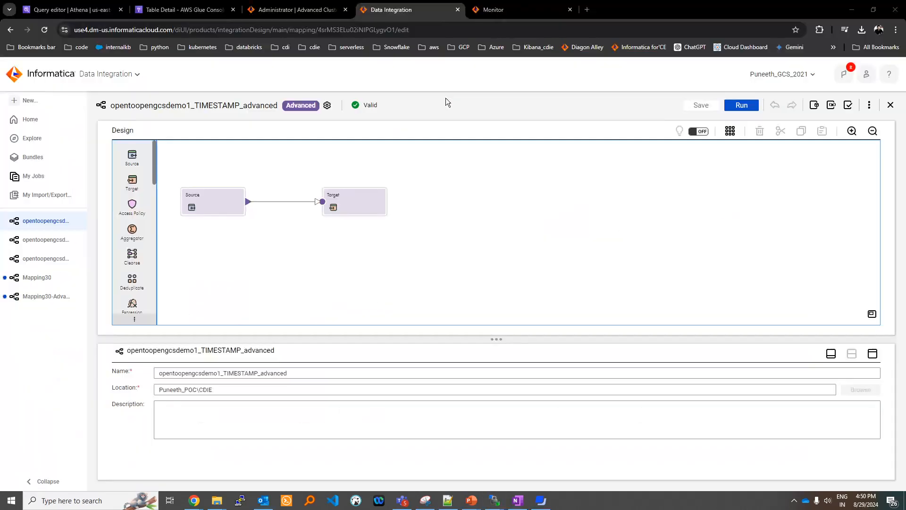
# Open the filter in the Source transformation's query options of the TIMESTAMP mapping
pyautogui.click(229, 196)
pyautogui.click(122, 396)
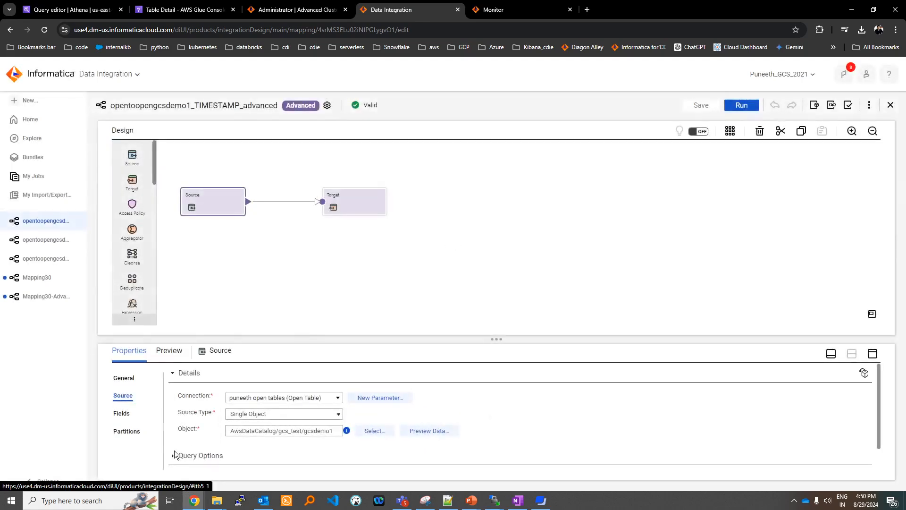
pyautogui.click(173, 454)
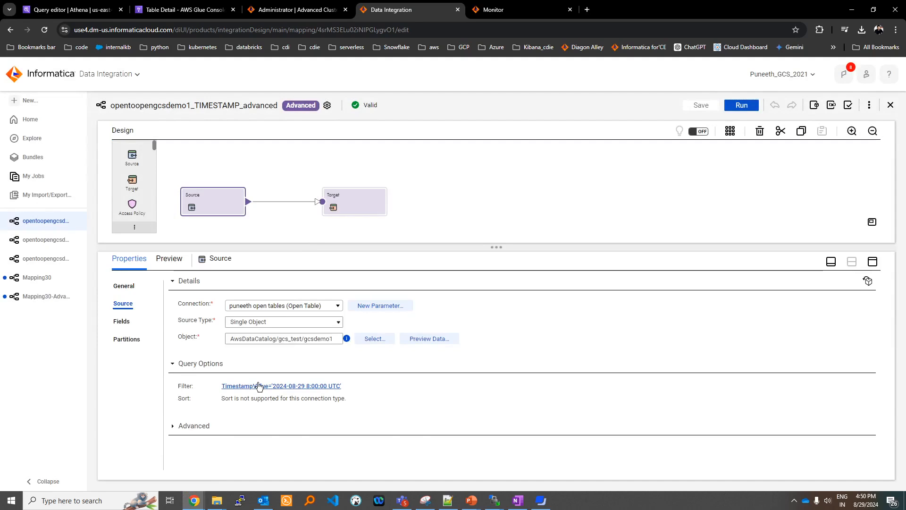
pyautogui.click(257, 385)
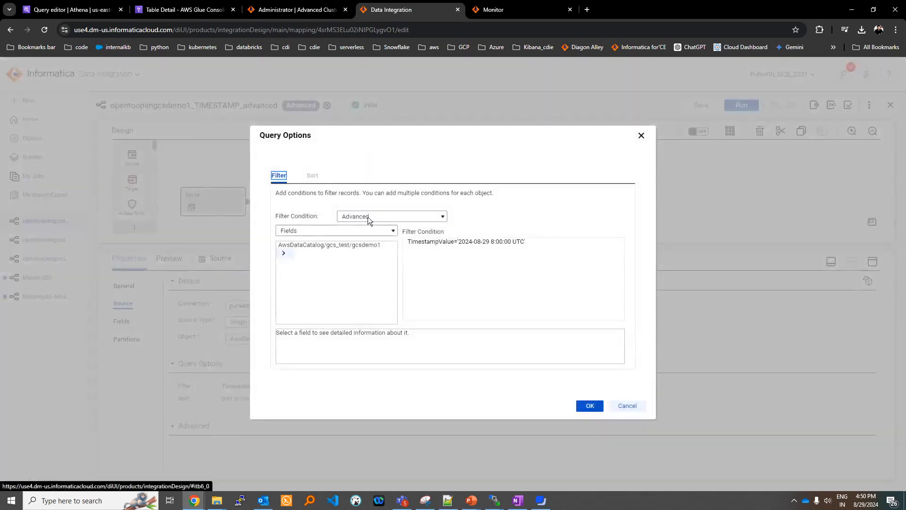
# Choose Advanced as the filter condition type and examine the TimestampValue keyword and its date-time value
pyautogui.click(367, 217)
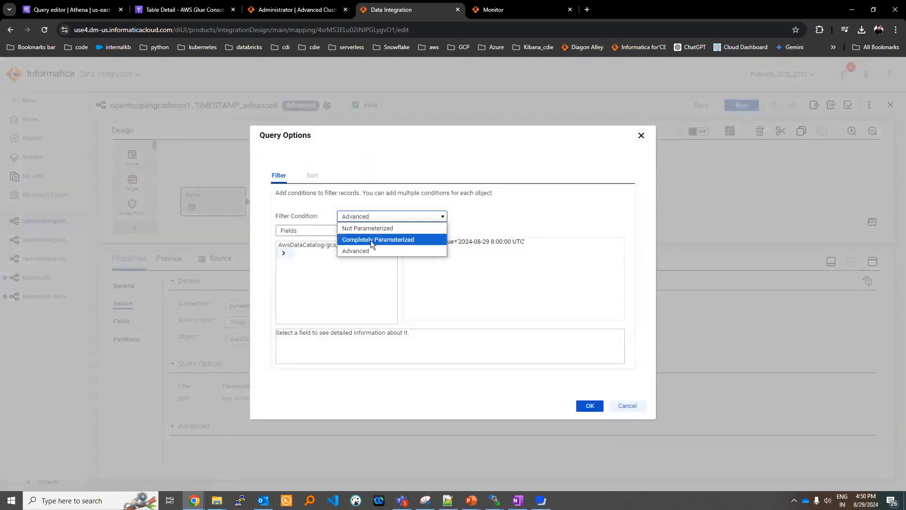
pyautogui.click(373, 251)
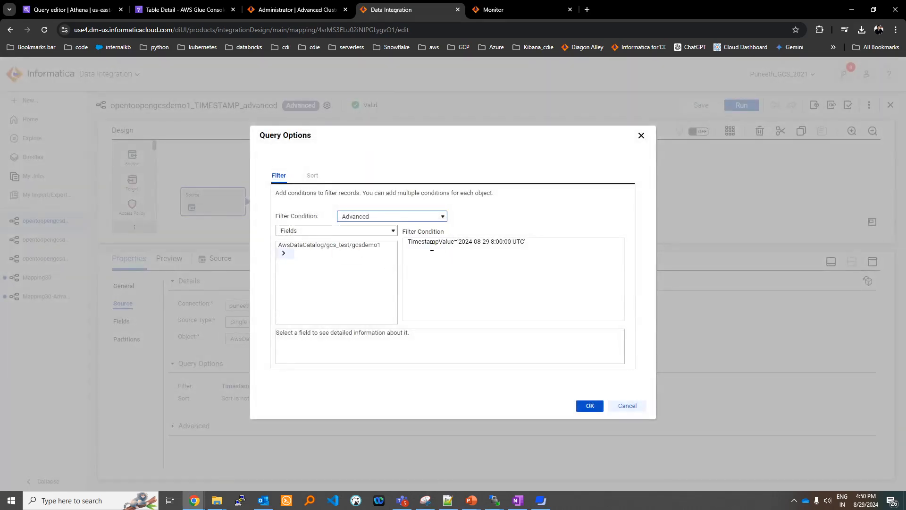
pyautogui.doubleClick(430, 243)
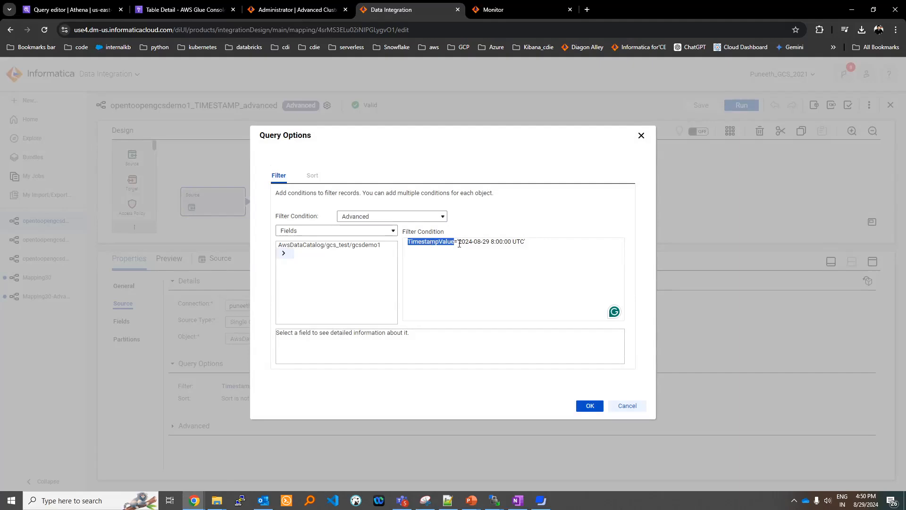
pyautogui.moveTo(461, 243); pyautogui.dragTo(514, 243)
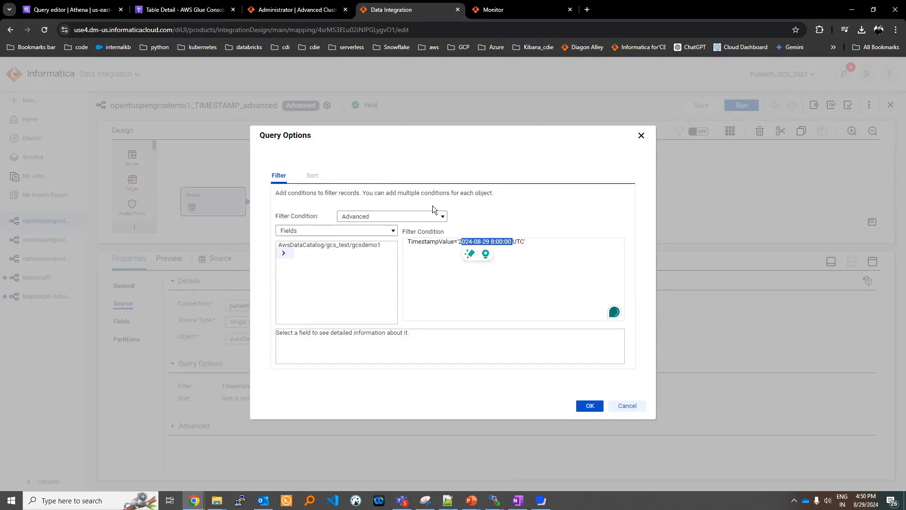
# Examine the snapshot's timestamp-ms in the 00001 metadata file, and return to the full TimestampValue filter expression in Data Integration
pyautogui.hotkey('alt', 'Tab')
pyautogui.click(326, 106)
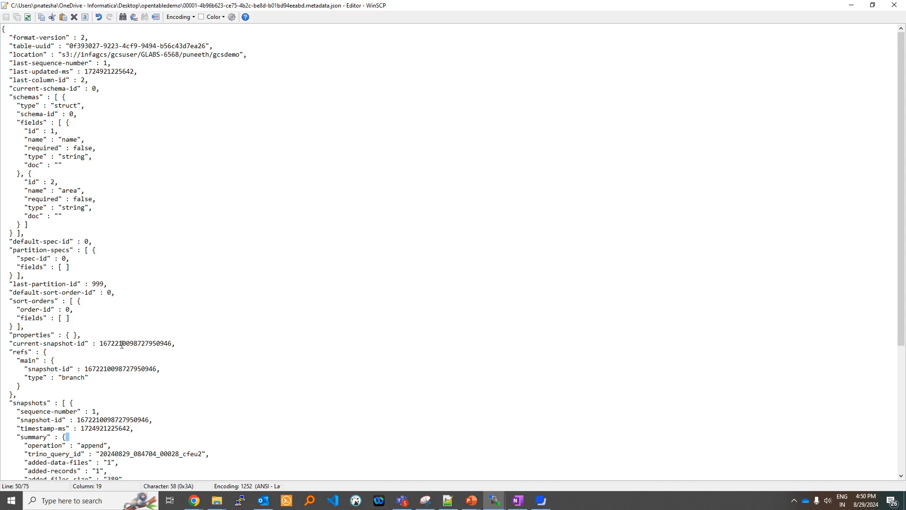
pyautogui.doubleClick(99, 429)
pyautogui.hotkey('alt', 'Tab')
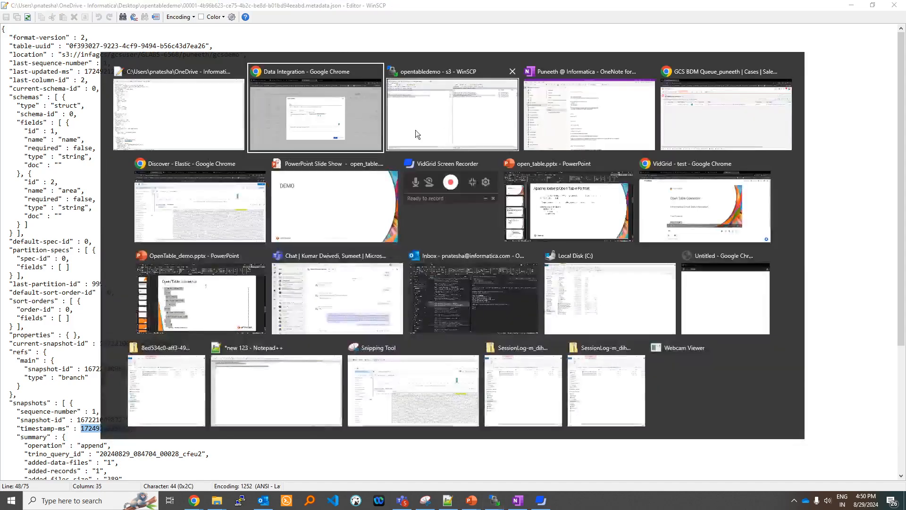
pyautogui.click(352, 156)
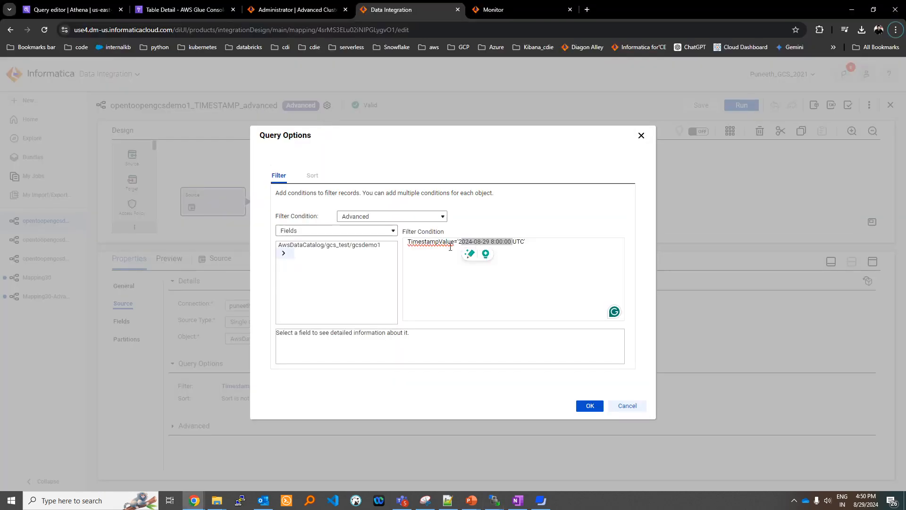
pyautogui.moveTo(525, 242); pyautogui.dragTo(404, 243)
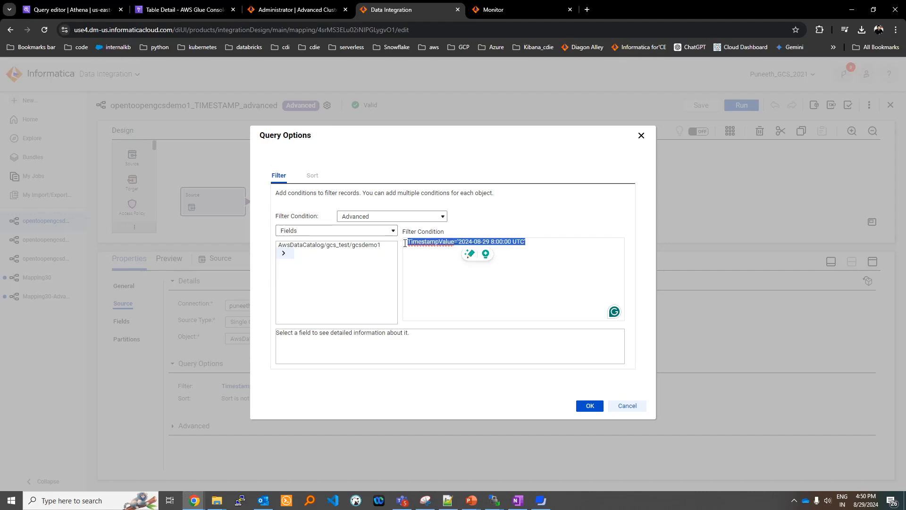
# Review the snapshot-id and timestamp-ms entries in the metadata file, and close the TIMESTAMP mapping's query options without changes
pyautogui.hotkey('alt', 'Tab')
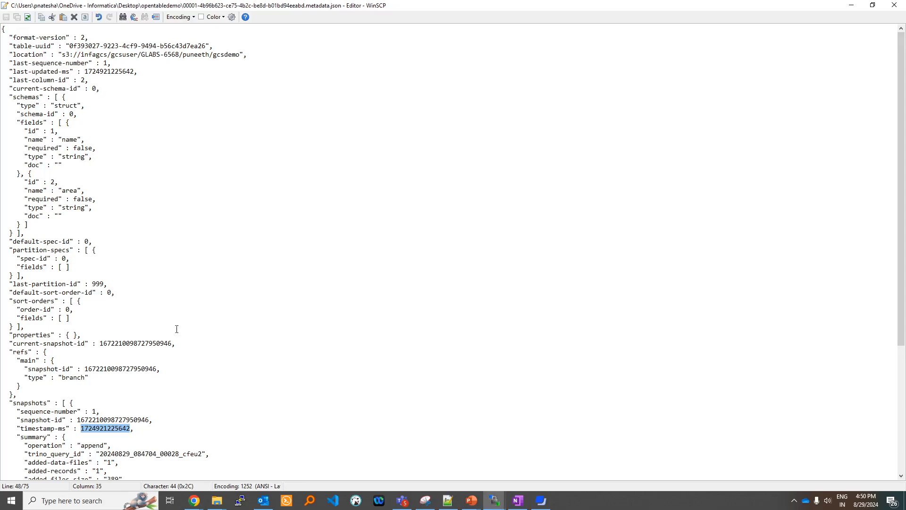
pyautogui.doubleClick(97, 419)
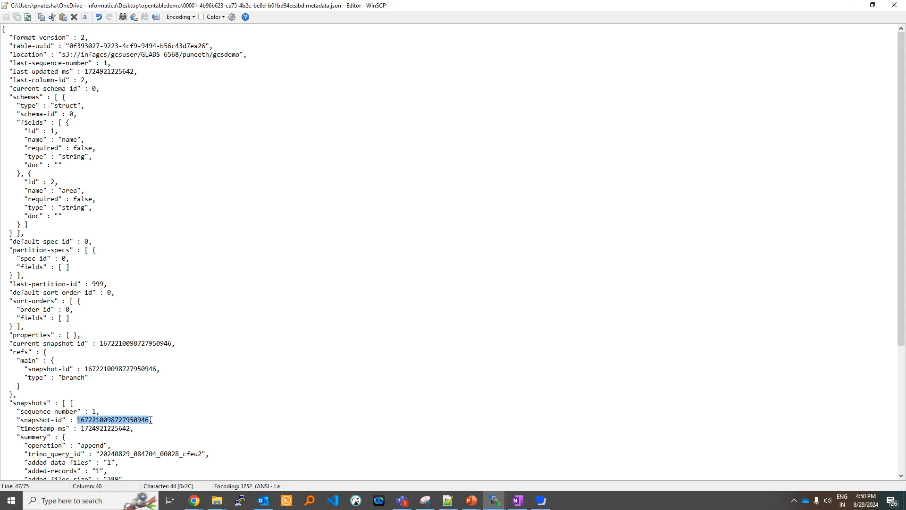
pyautogui.doubleClick(46, 431)
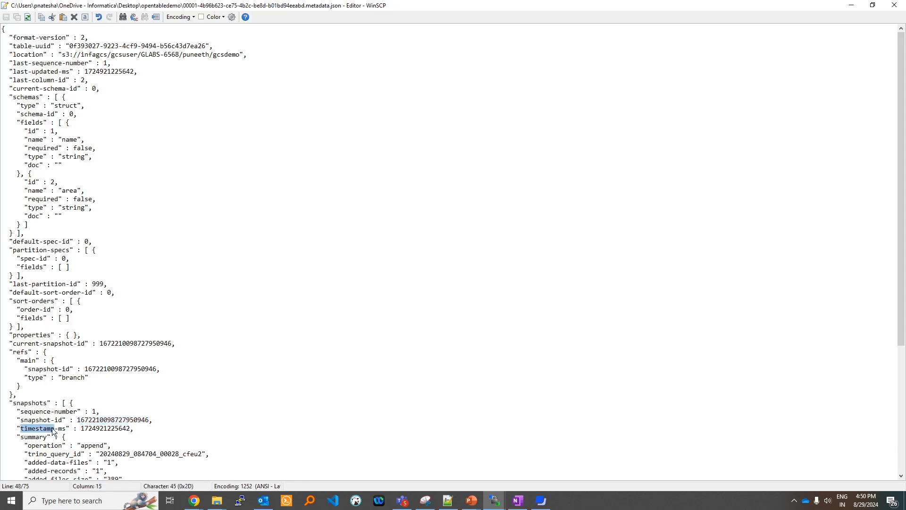
pyautogui.doubleClick(53, 420)
pyautogui.hotkey('alt', 'Tab')
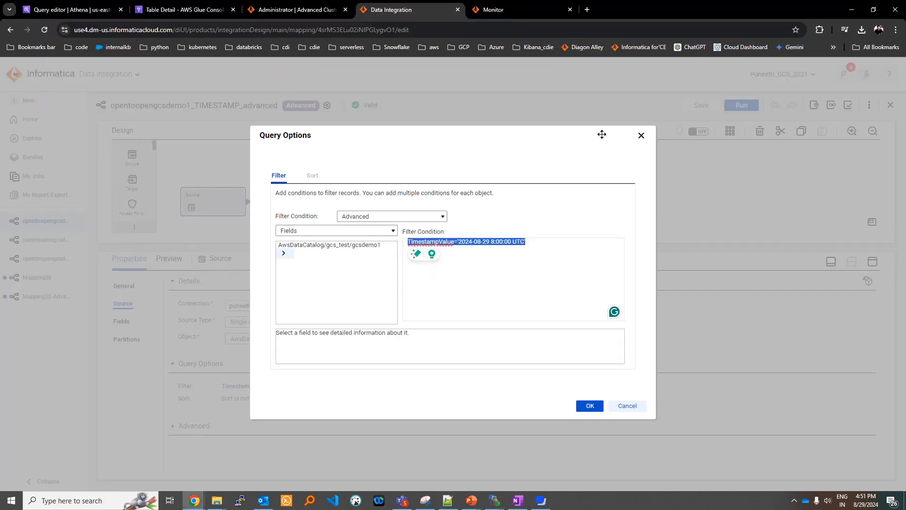
pyautogui.click(641, 137)
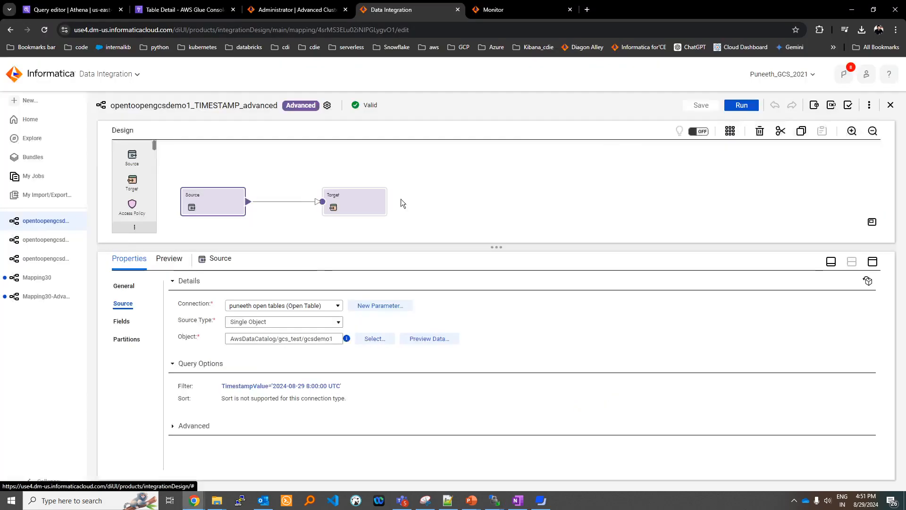
# Switch to the opentoopengcsdemo1_snapshot_advanced mapping and open the filter in its Source query options
pyautogui.click(37, 240)
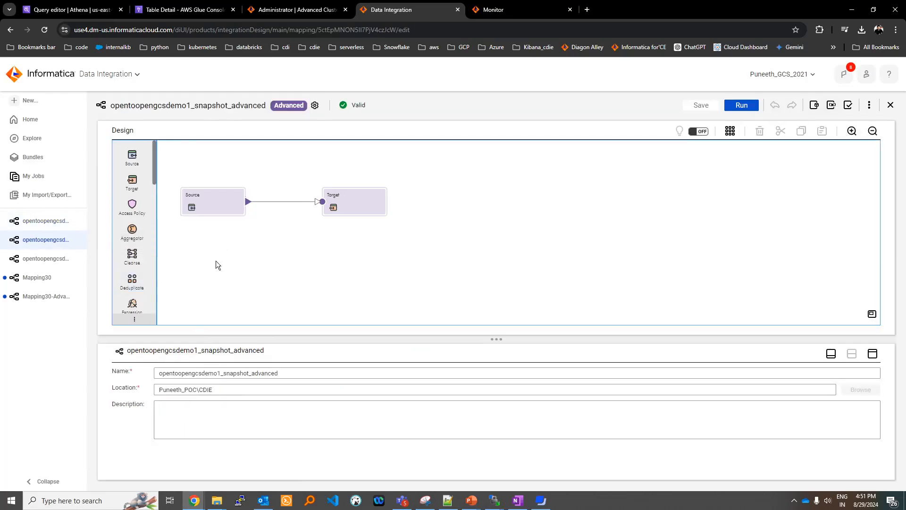
pyautogui.click(230, 199)
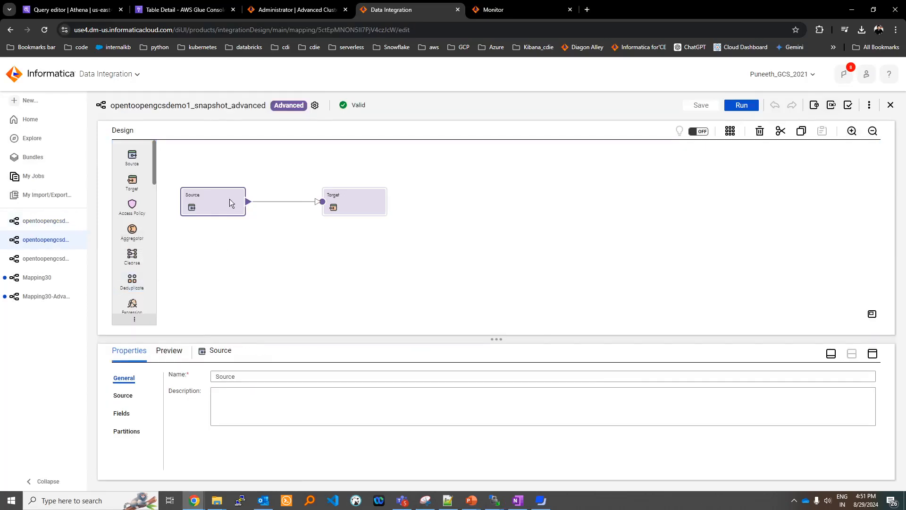
pyautogui.click(121, 396)
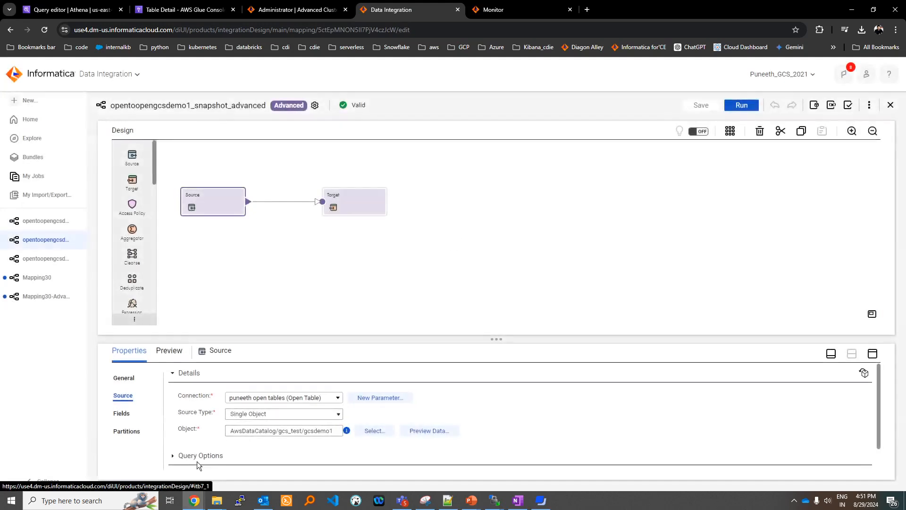
pyautogui.click(173, 460)
pyautogui.scroll(-2, 213, 415)
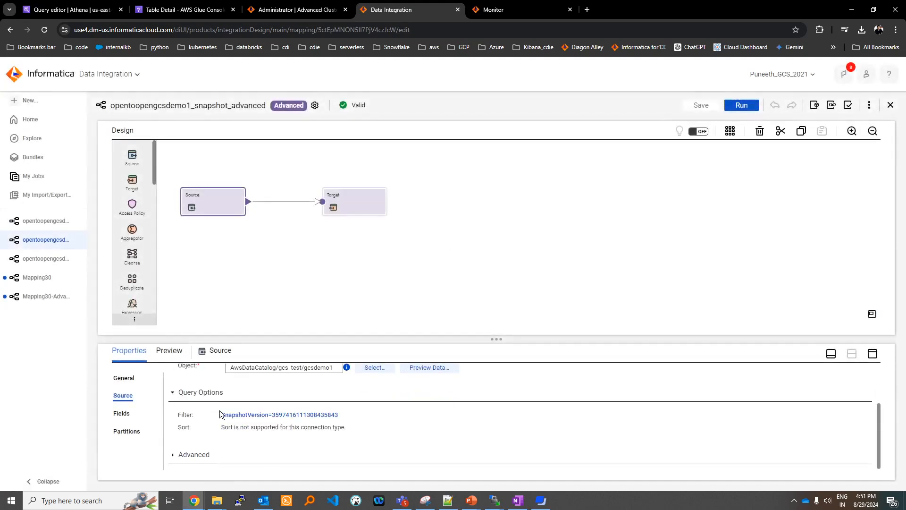
pyautogui.click(248, 414)
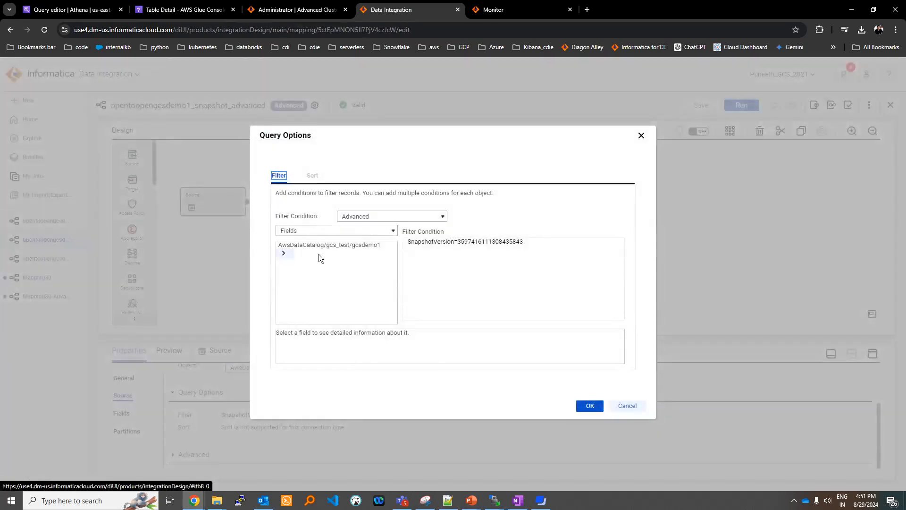
# Choose Advanced as the filter condition type and examine the SnapshotVersion keyword and its snapshot ID
pyautogui.click(375, 216)
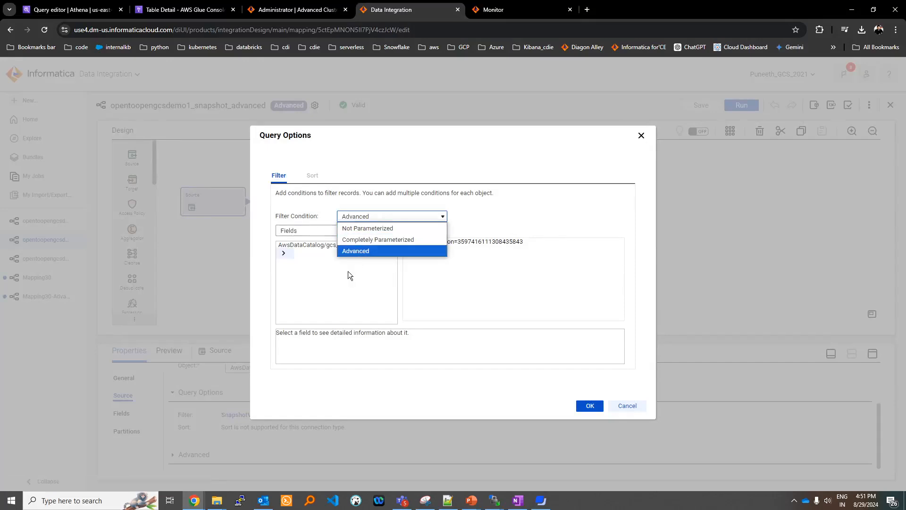
pyautogui.click(359, 251)
pyautogui.doubleClick(421, 243)
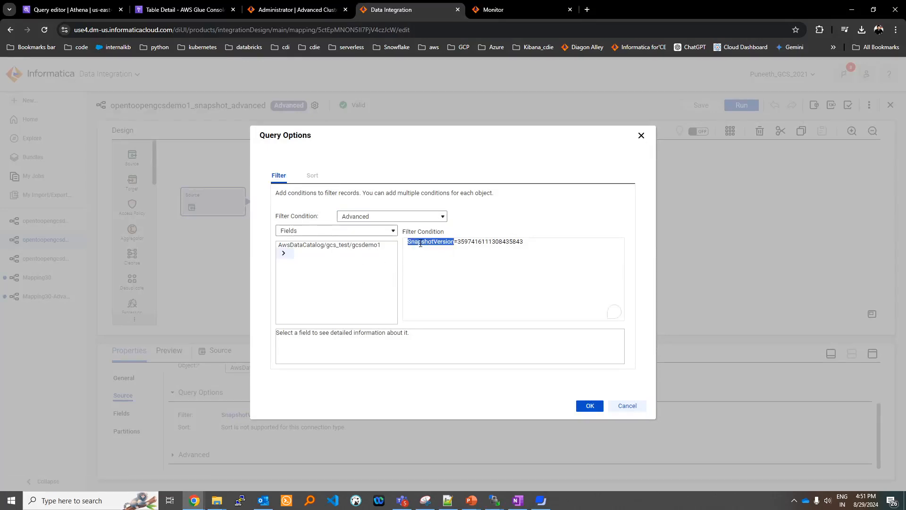
pyautogui.doubleClick(475, 243)
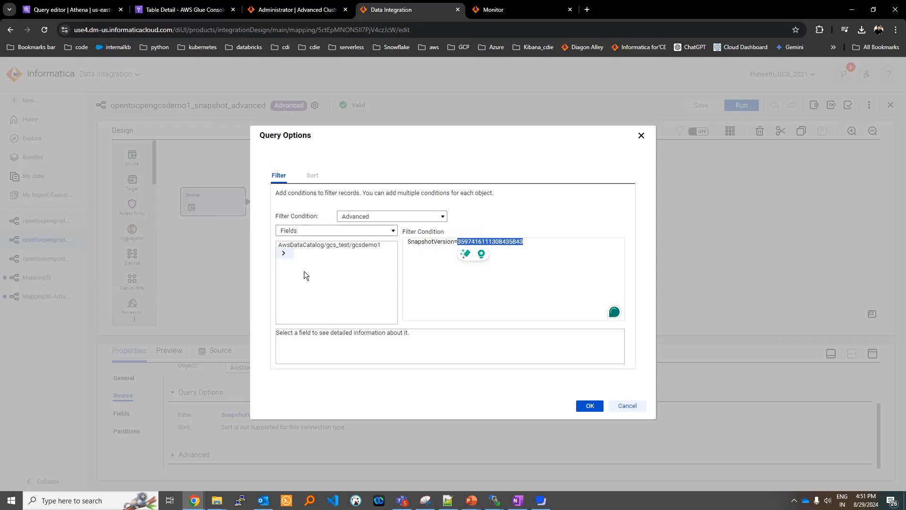
# Switch to WinSCP to look at the gcsdemo metadata files, and return to the SnapshotVersion filter in Data Integration
pyautogui.hotkey('alt', 'Tab')
pyautogui.hotkey('alt', 'Tab')
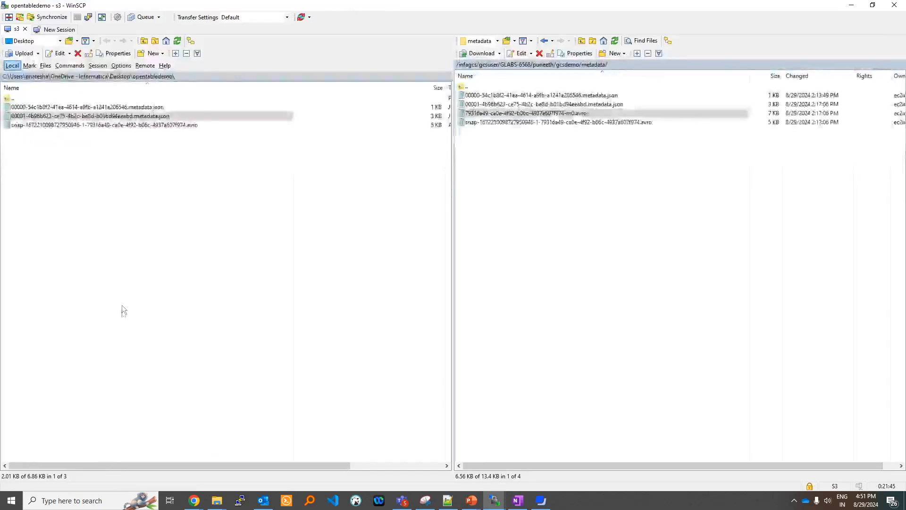
pyautogui.hotkey('alt', 'Tab')
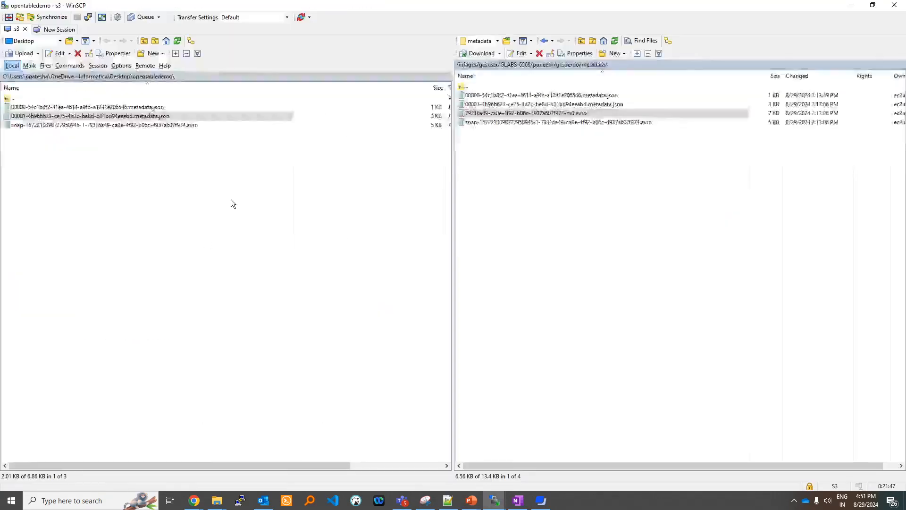
pyautogui.hotkey('alt', 'Tab')
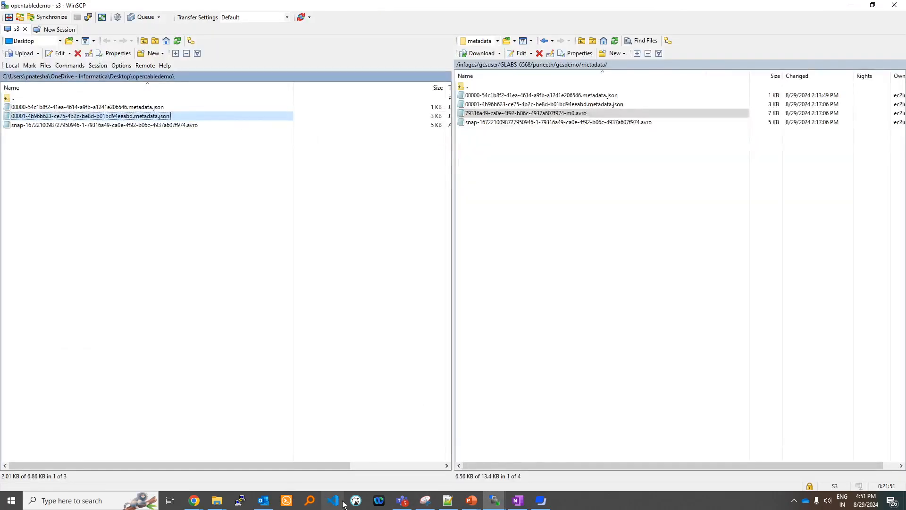
pyautogui.hotkey('alt', 'Tab')
pyautogui.hotkey('alt', 'Tab')
pyautogui.click(502, 122)
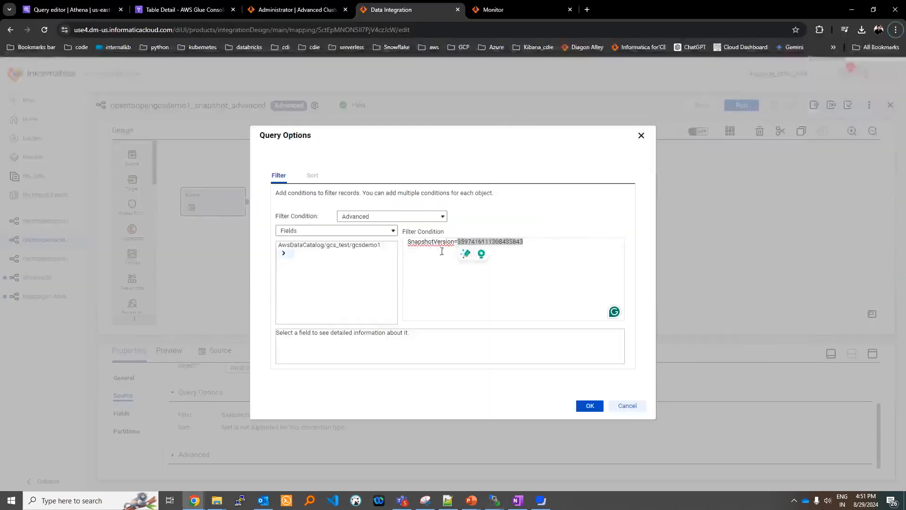
# Accept the snapshot mapping's source filter and switch to Informatica Monitor
pyautogui.click(590, 406)
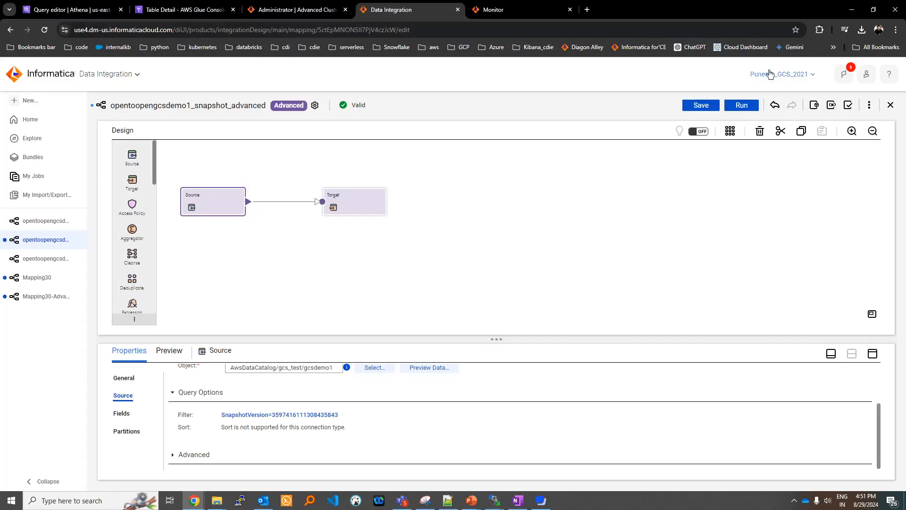
pyautogui.click(474, 11)
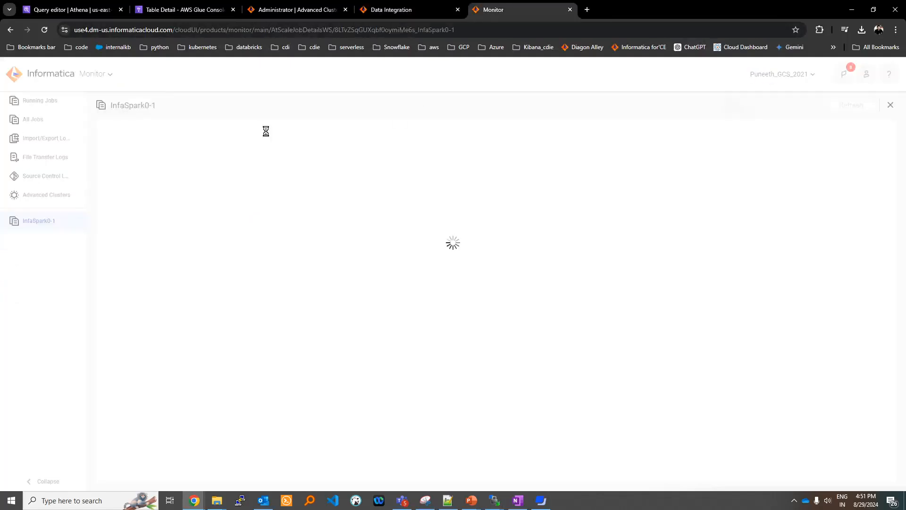